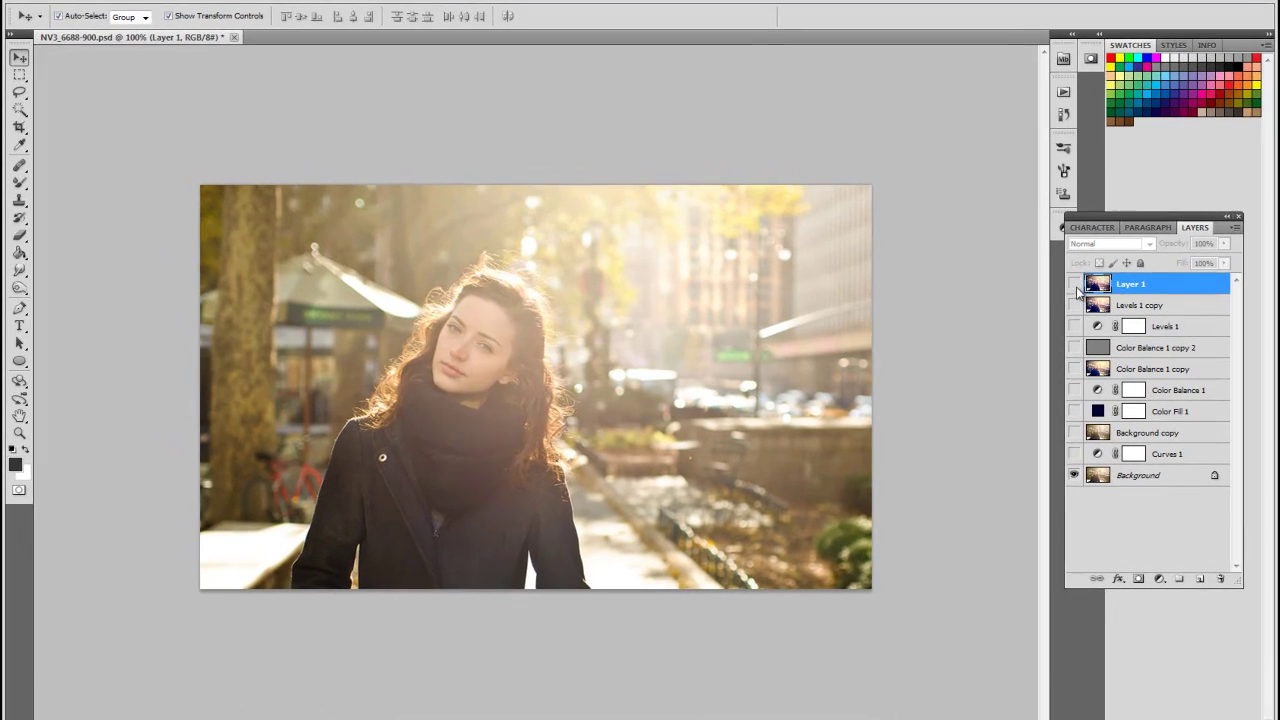
Step: Show Layer 1 to preview the finished cool blue-purple vintage grade
click(1066, 286)
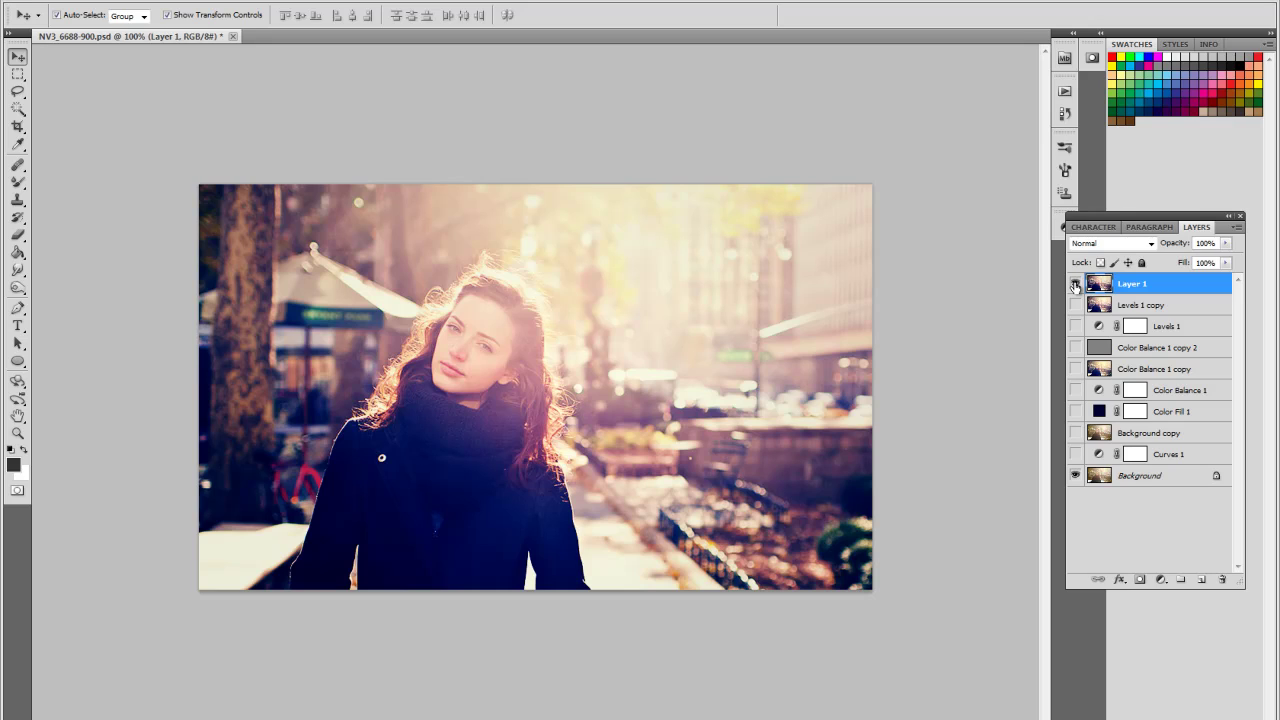
Step: Hide Layer 1 and deselect it to reveal the original warmly backlit portrait
click(1075, 285)
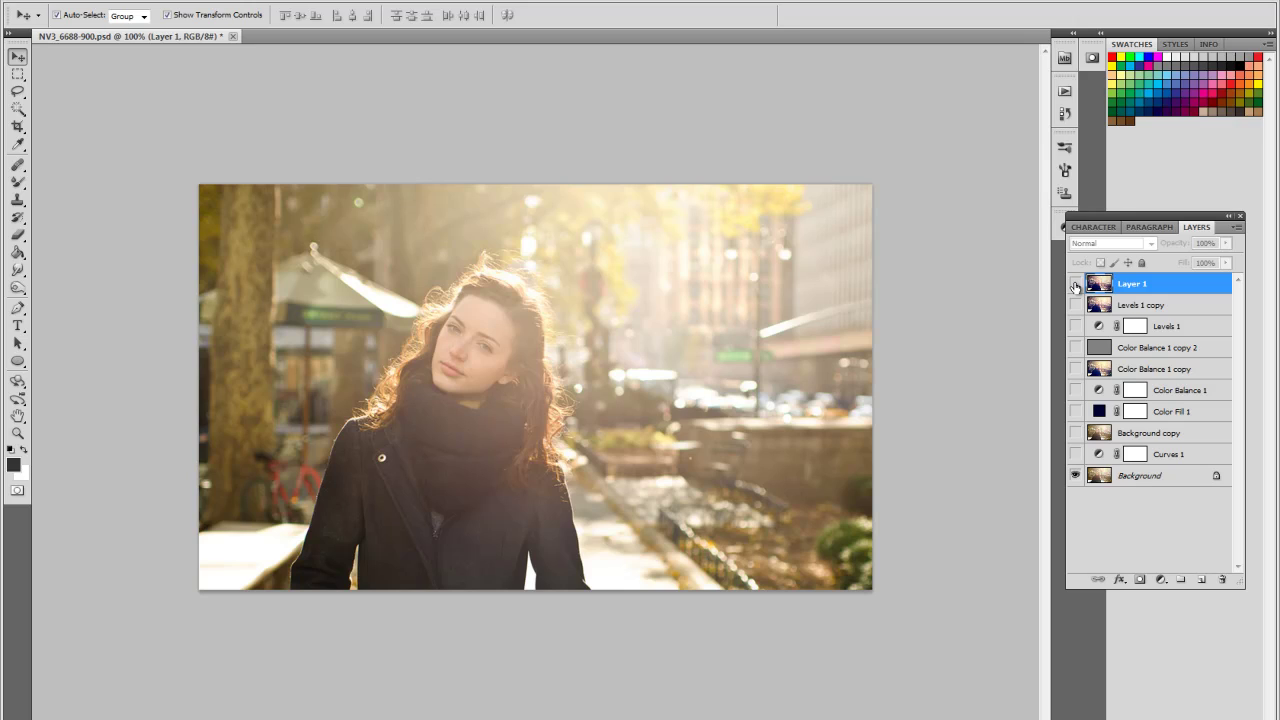
click(155, 102)
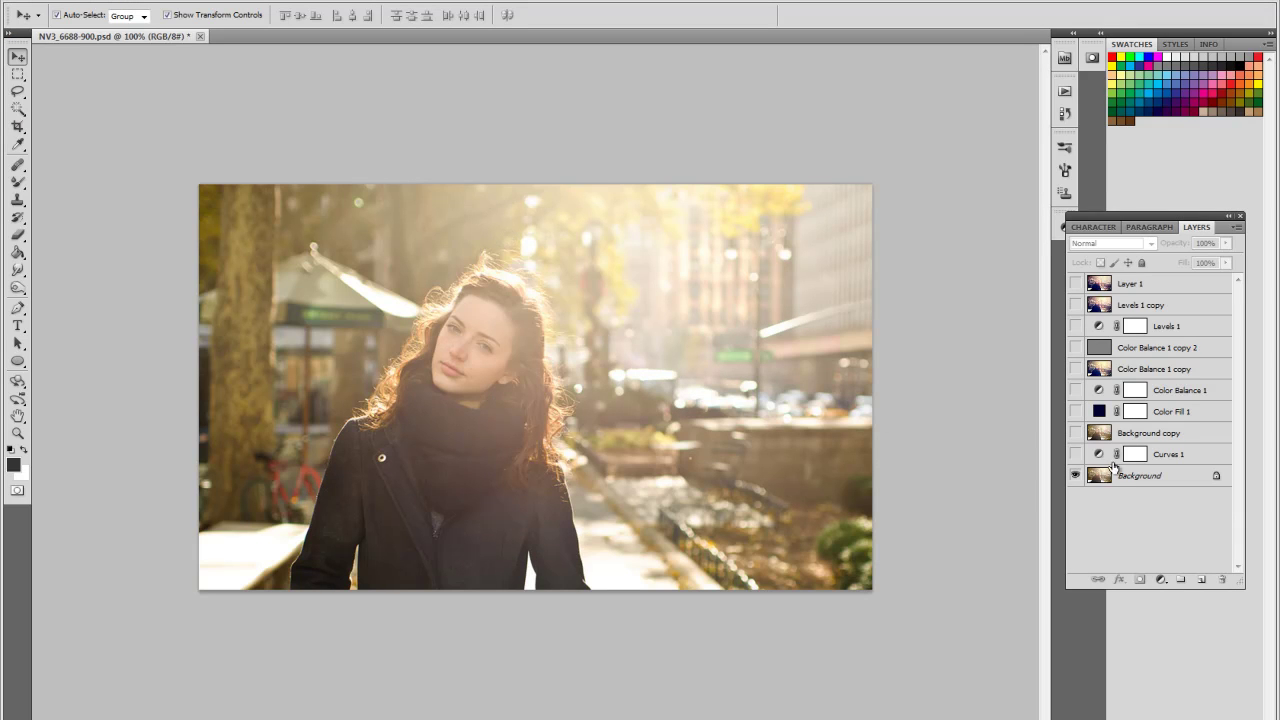
Step: Turn on Curves 1 and reshape its Red channel curve for a faded tint
click(1171, 460)
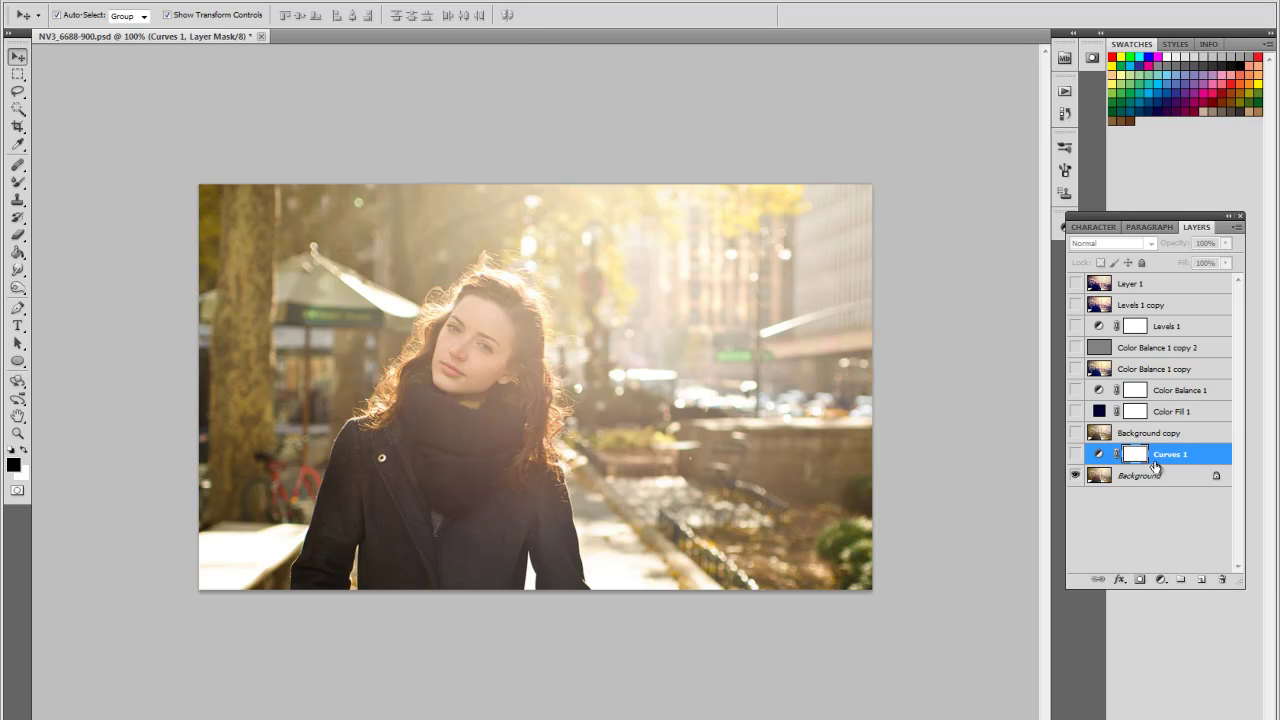
click(1076, 455)
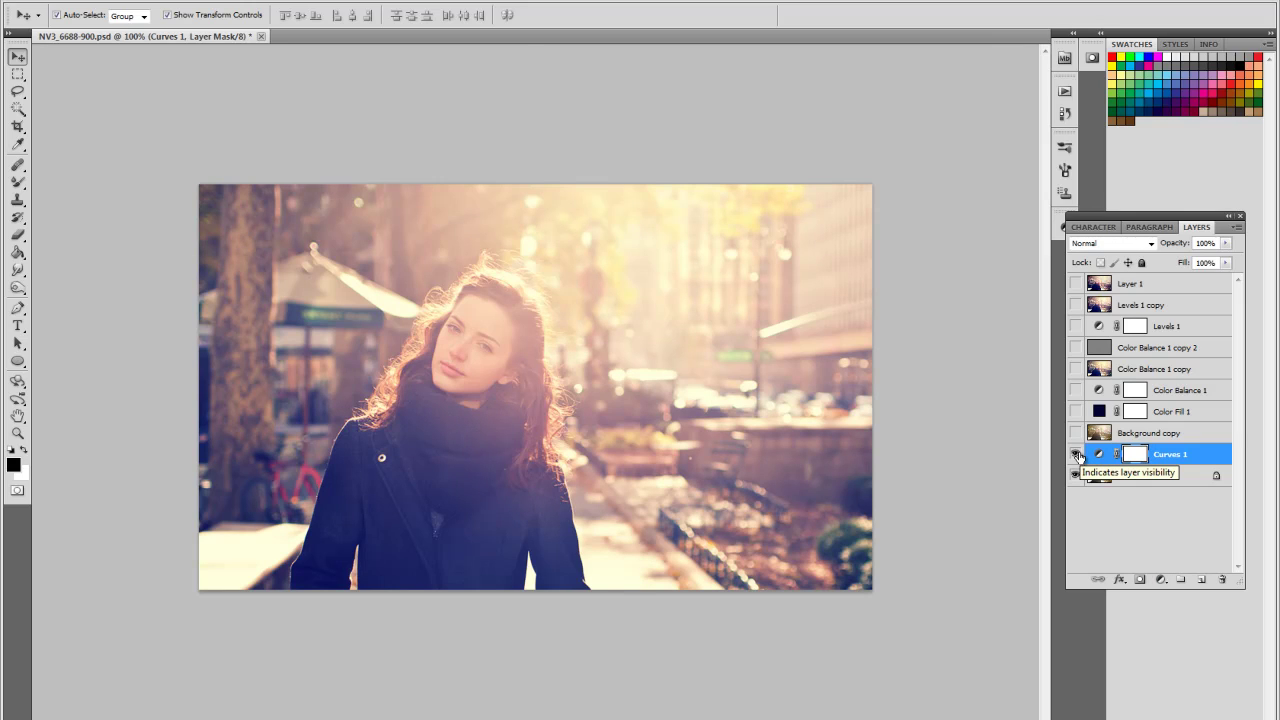
click(1099, 454)
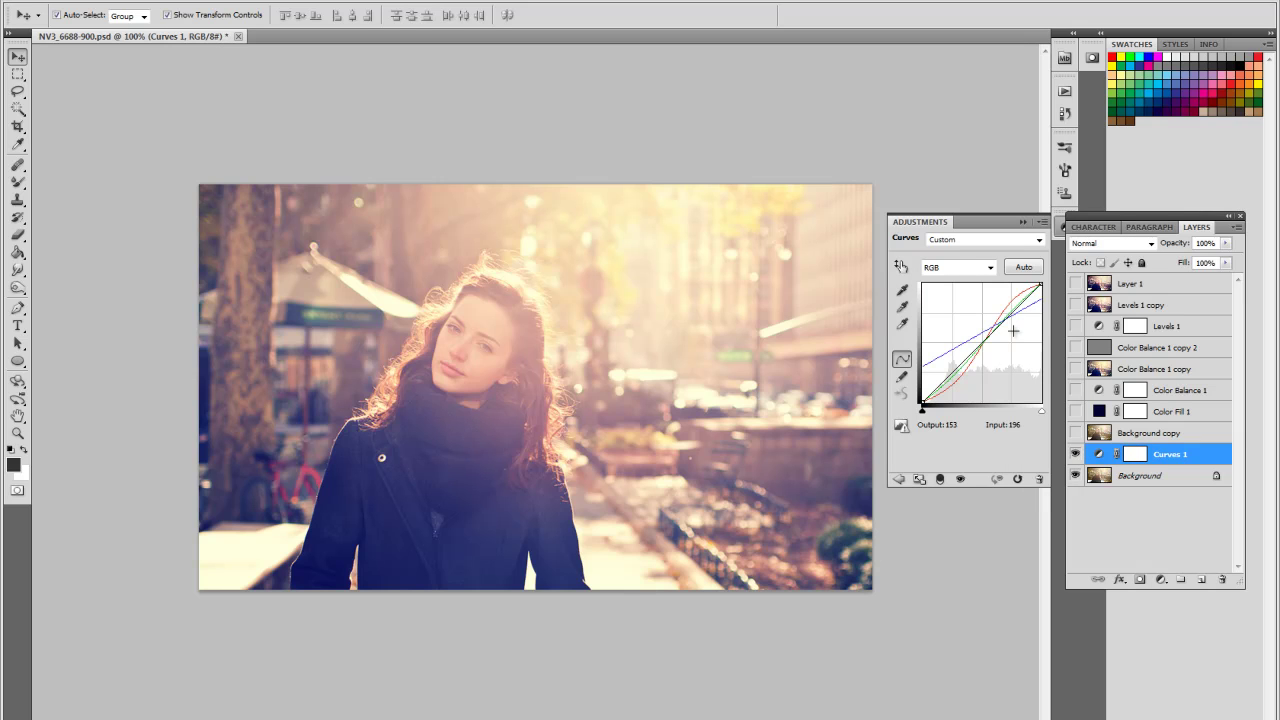
click(985, 267)
click(960, 288)
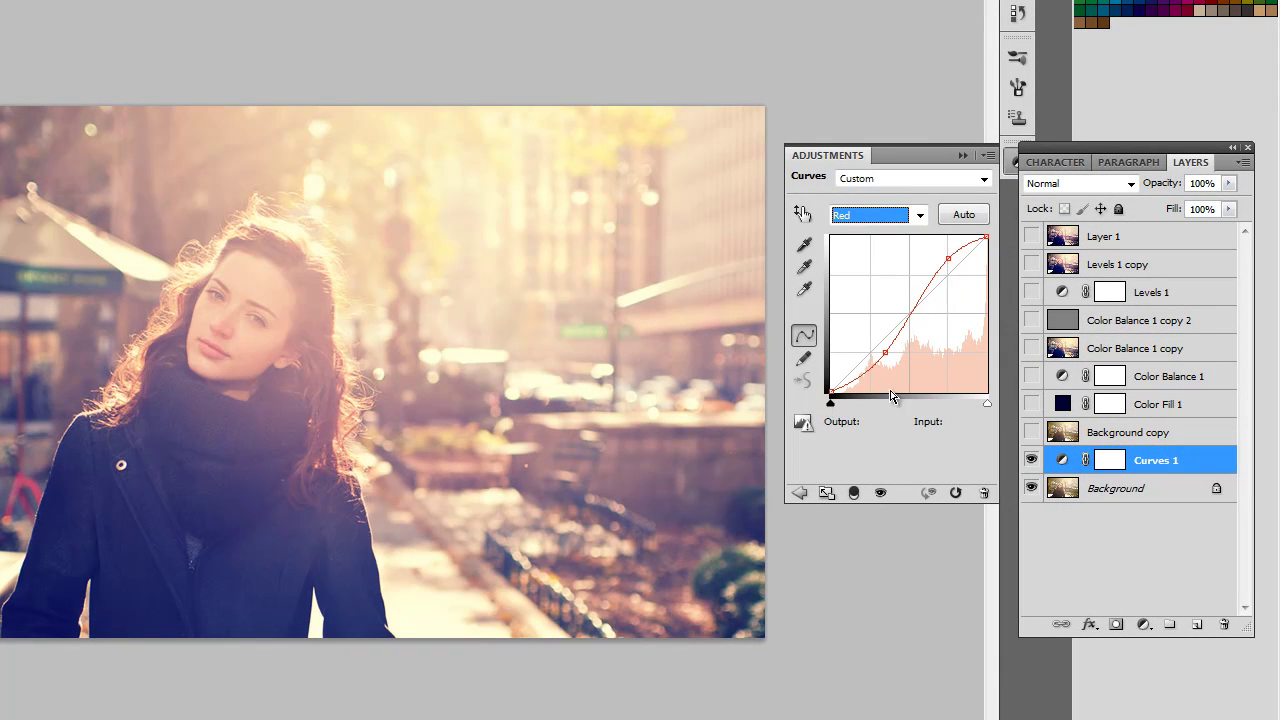
drag(887, 351, 904, 372)
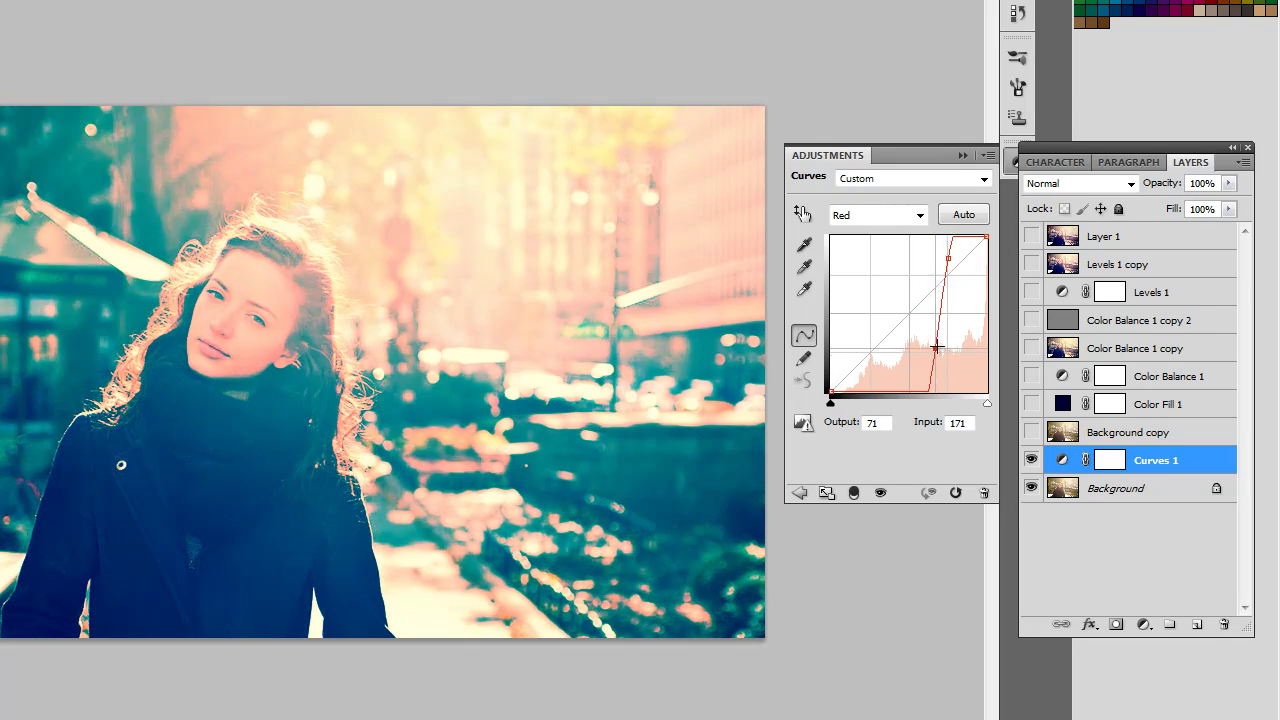
mouse_move(904, 372)
mouse_down()
mouse_move(830, 337)
mouse_move(846, 366)
mouse_move(866, 360)
mouse_move(884, 320)
mouse_move(892, 341)
mouse_up()
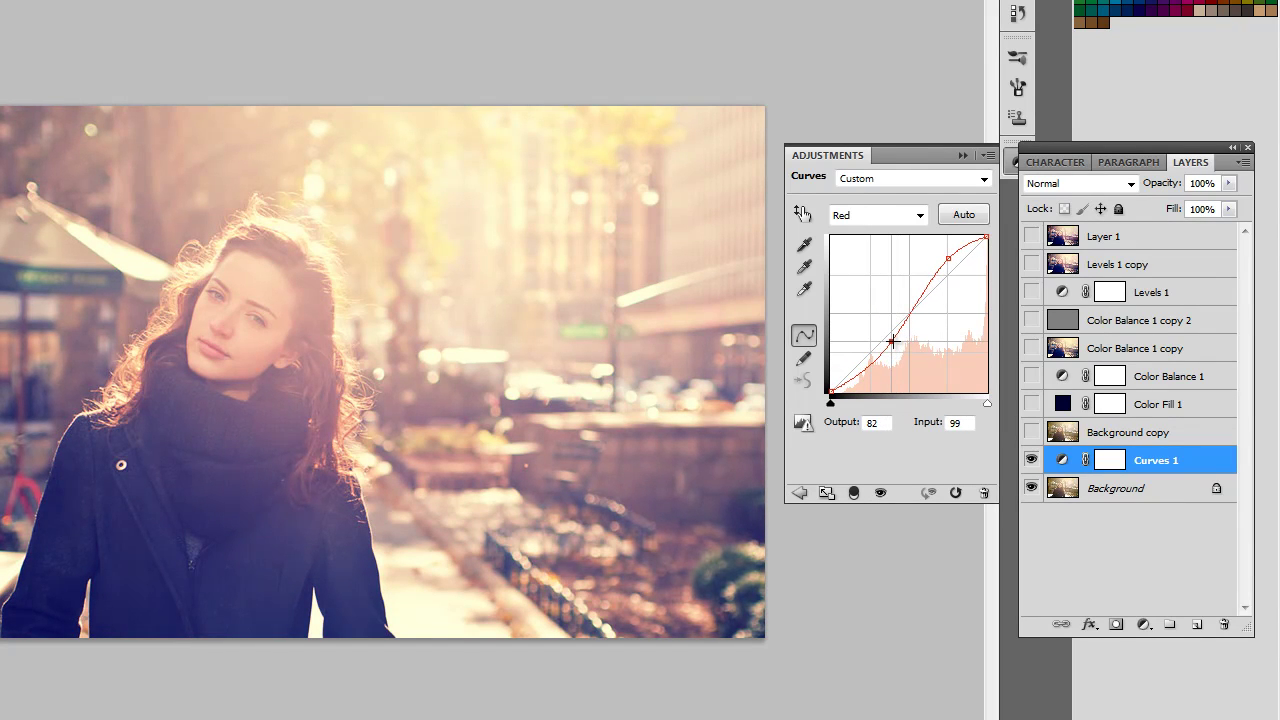
drag(892, 341, 886, 345)
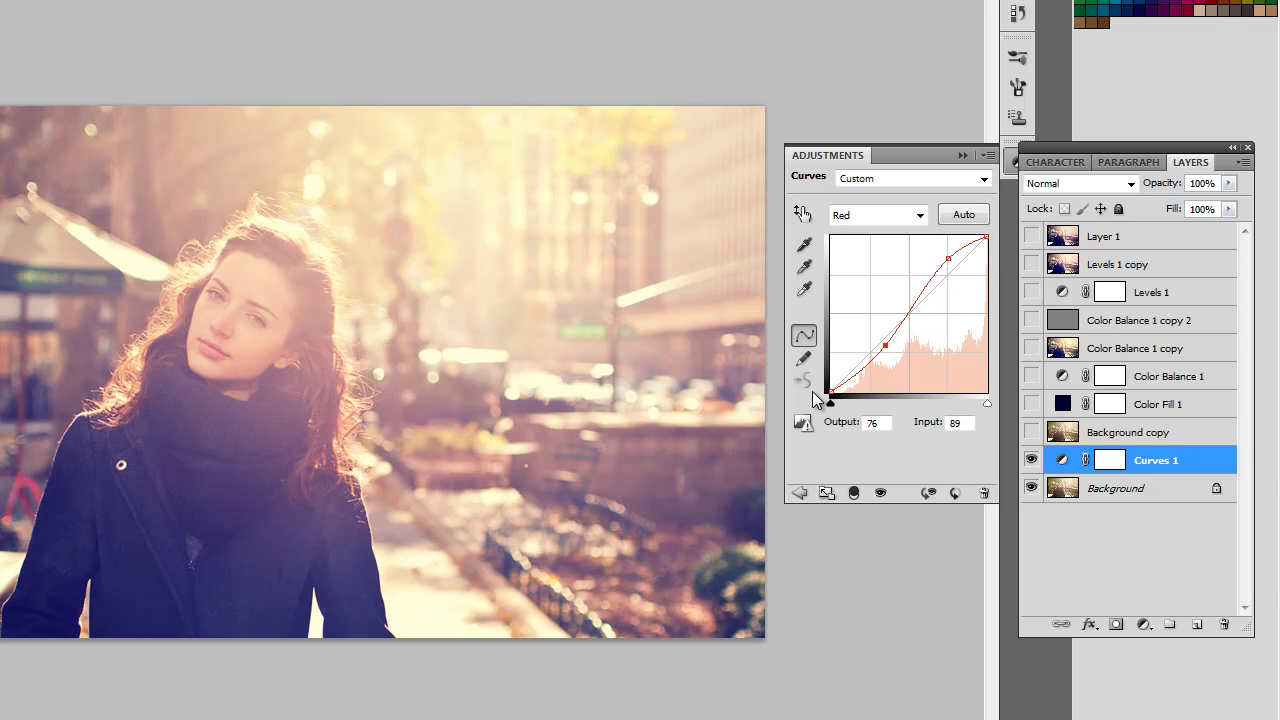
Step: Inspect the Blue and Green channel curves of Curves 1
click(912, 216)
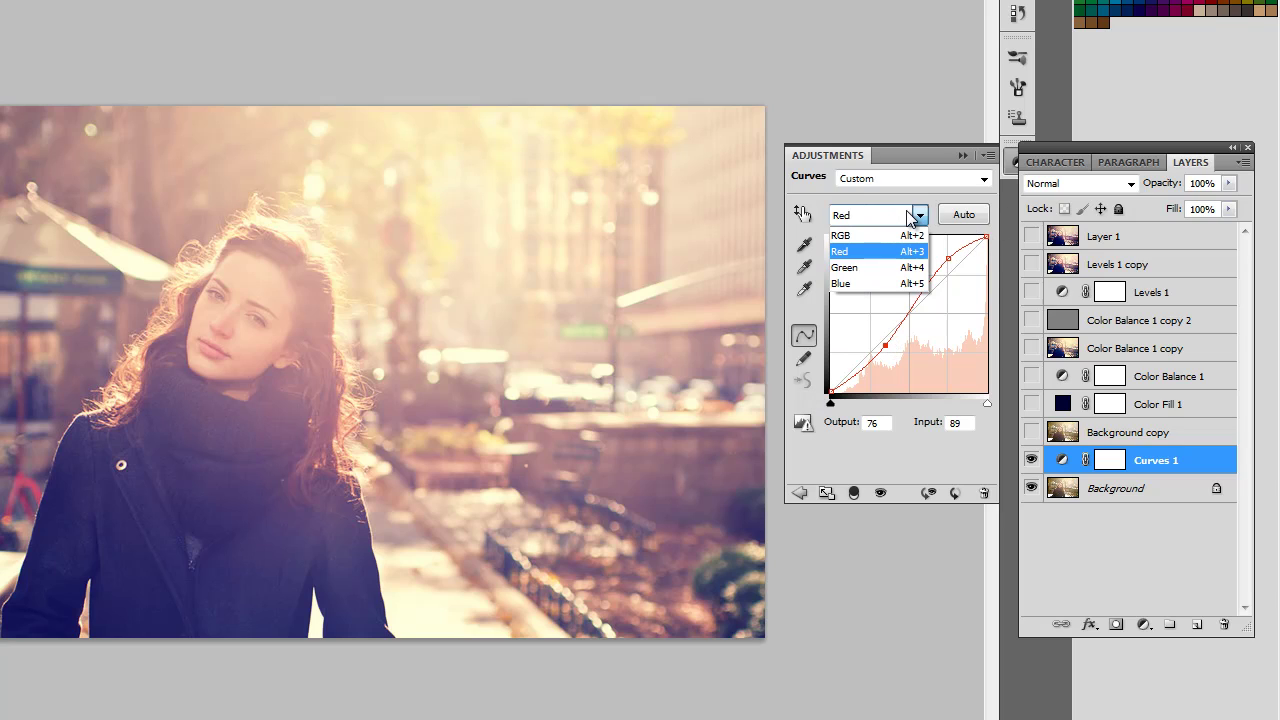
click(881, 279)
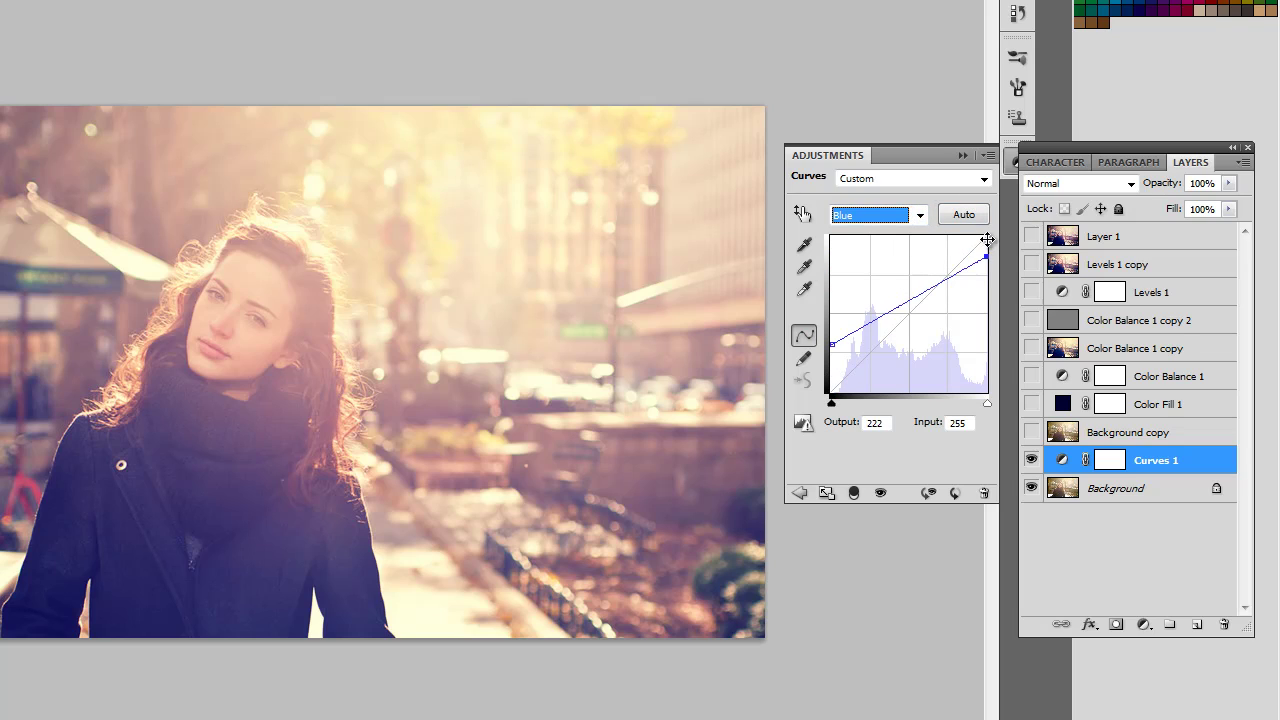
click(918, 215)
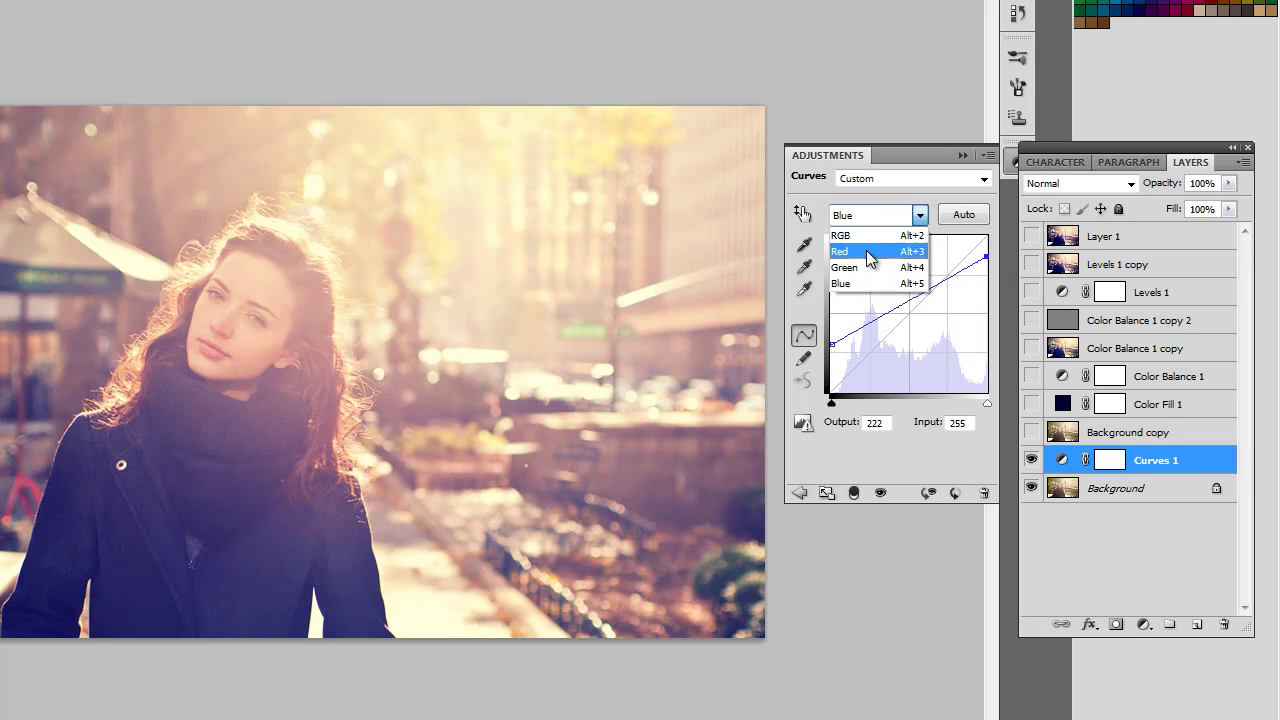
click(850, 256)
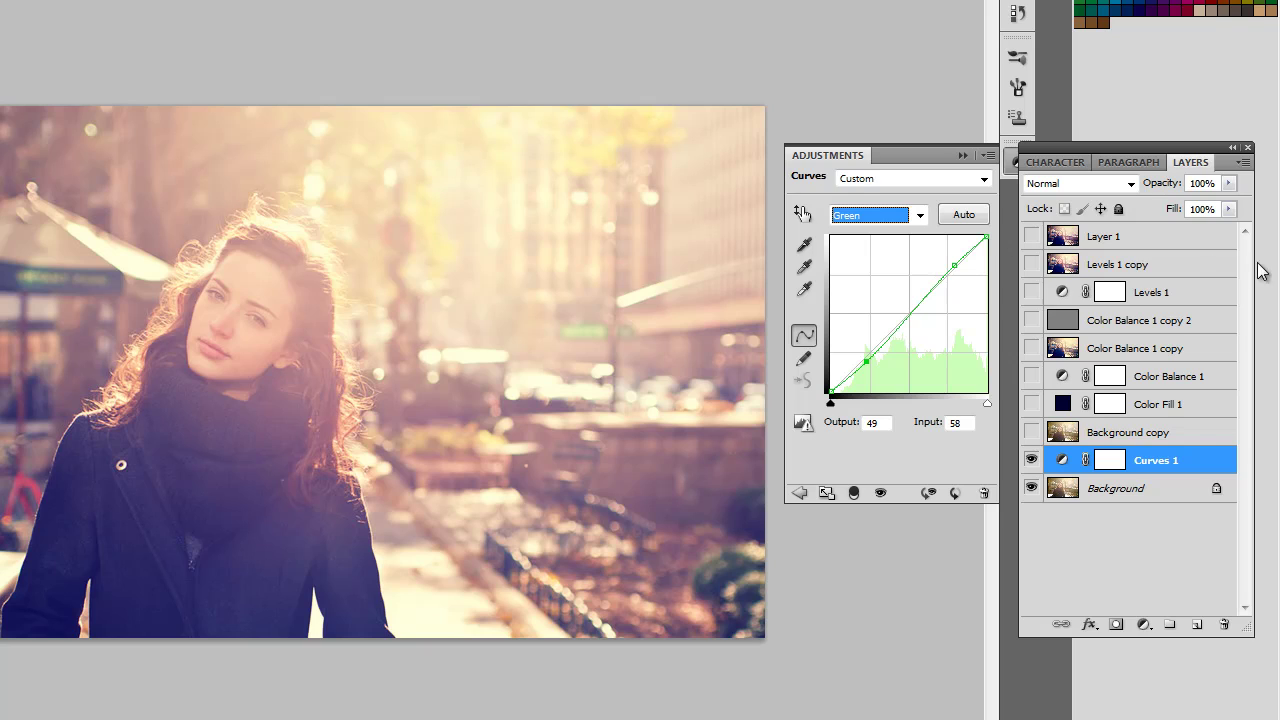
click(1126, 436)
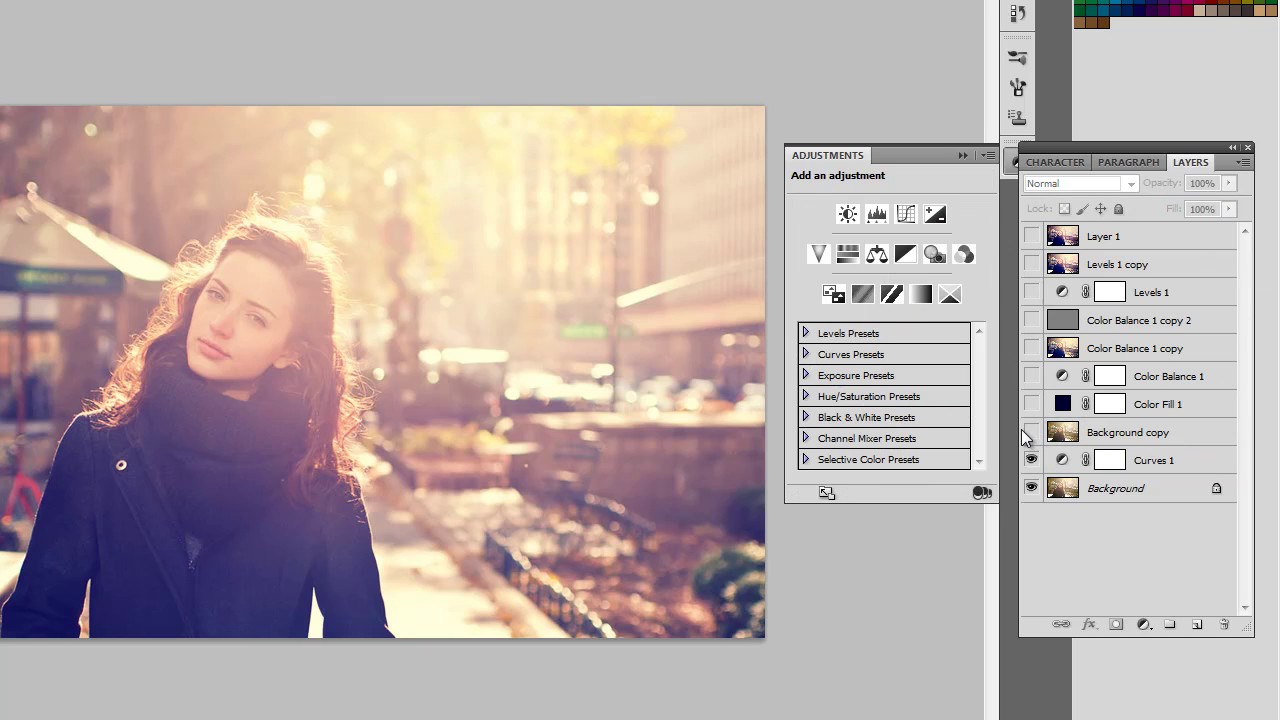
Step: Make the Background copy layer visible
click(1106, 410)
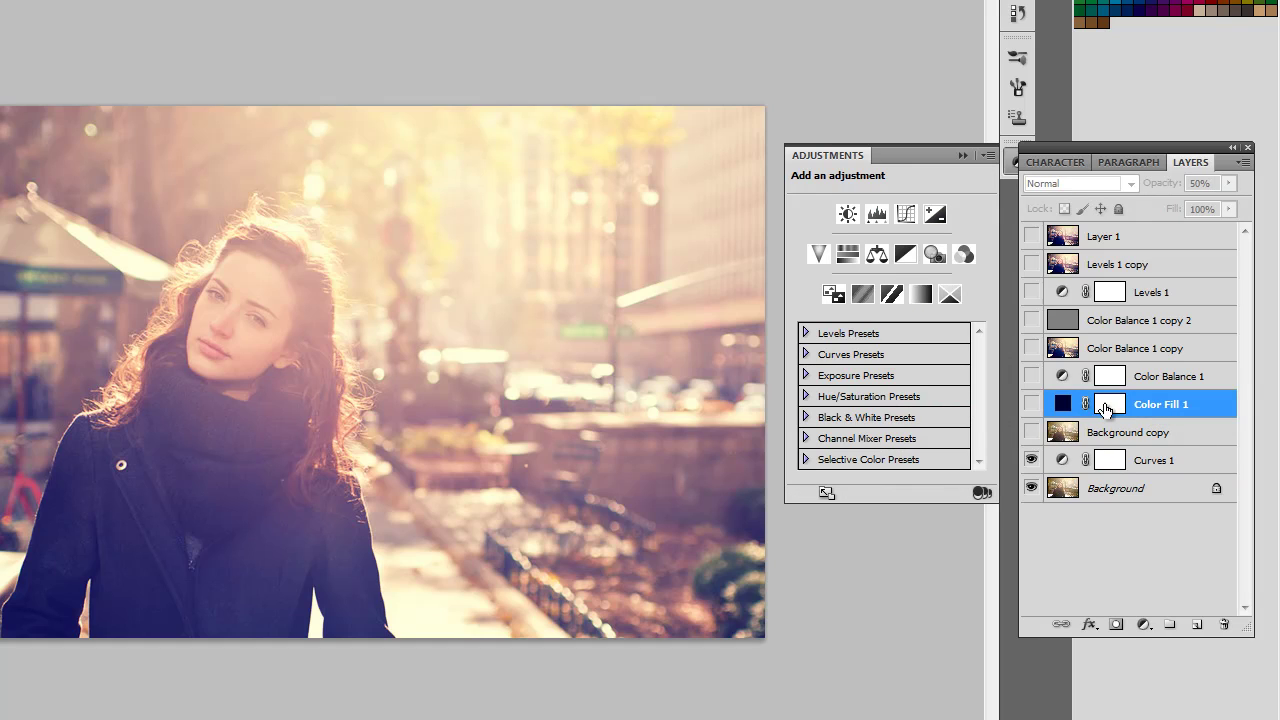
click(1031, 433)
click(1146, 436)
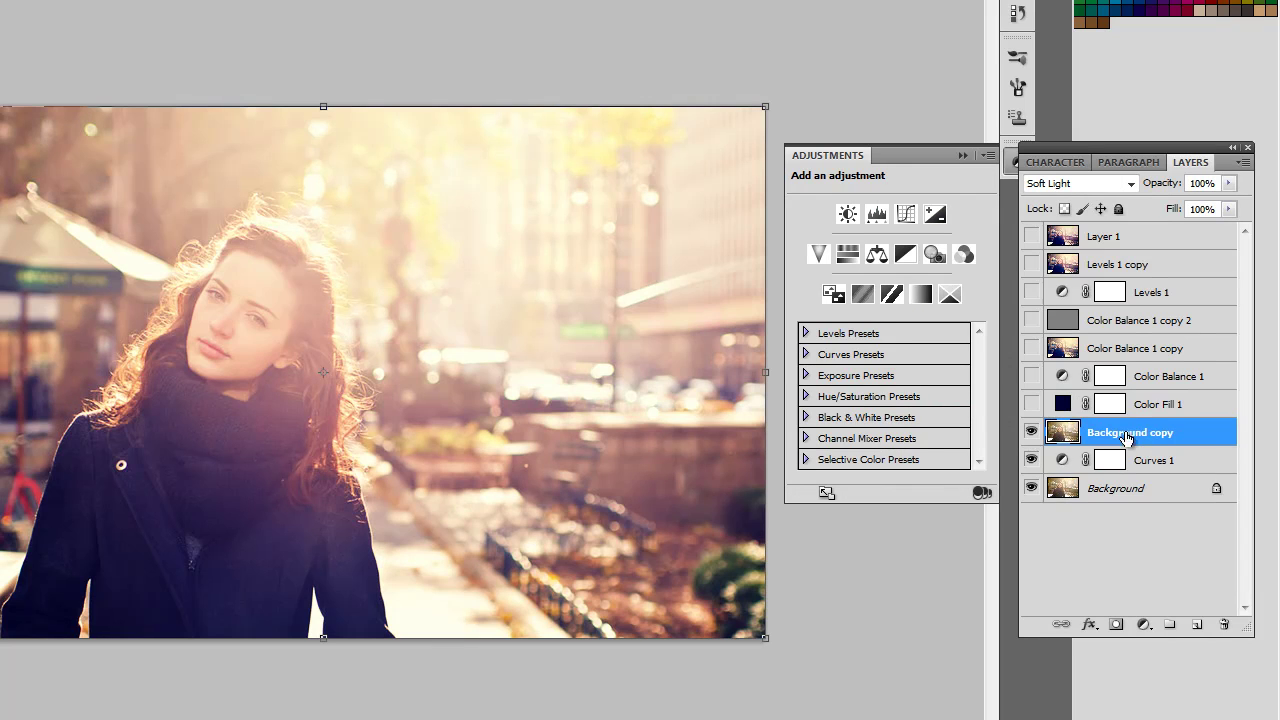
Step: Duplicate Background as Background copy 2 above Curves 1, blended in Soft Light
click(1107, 490)
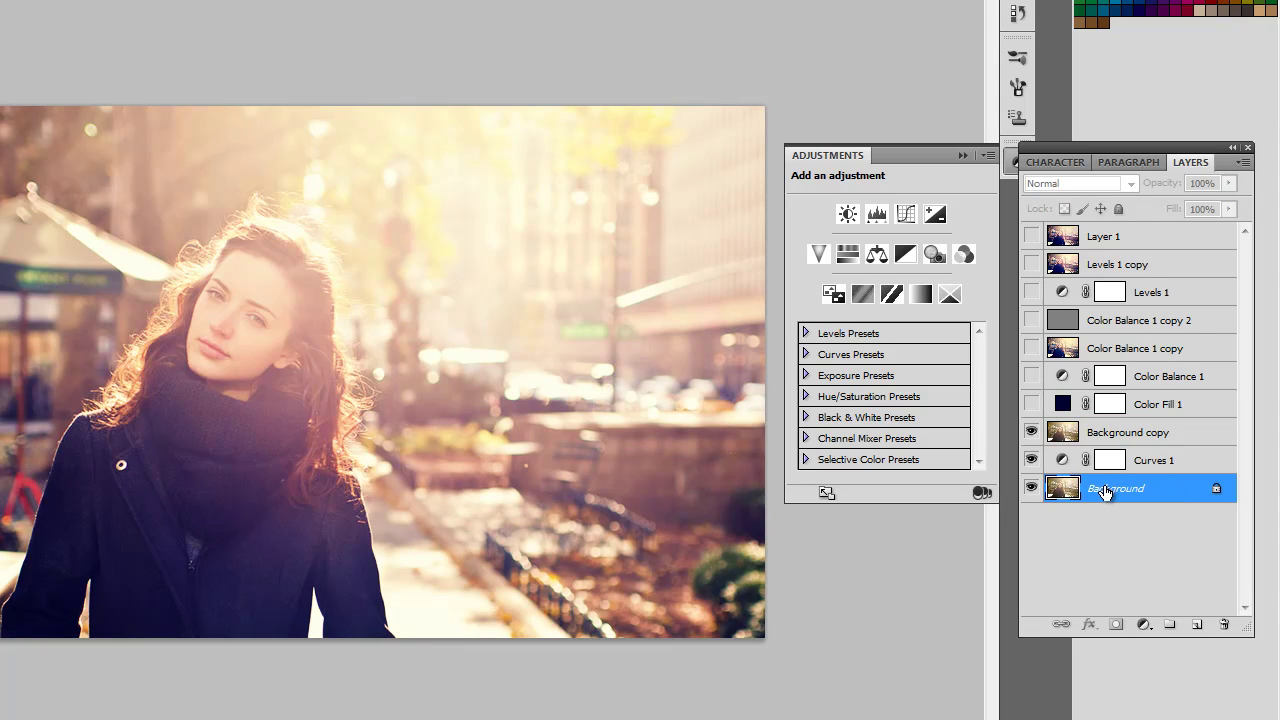
key(ctrl+j)
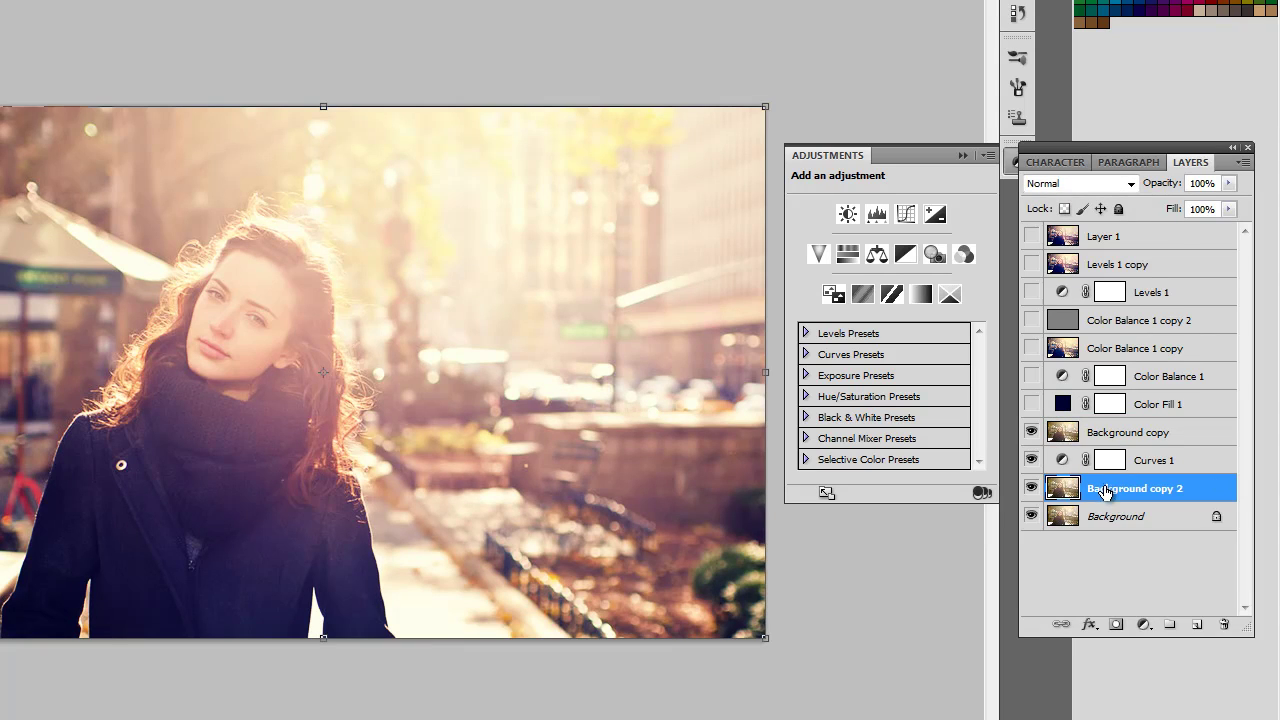
drag(1104, 490, 1124, 474)
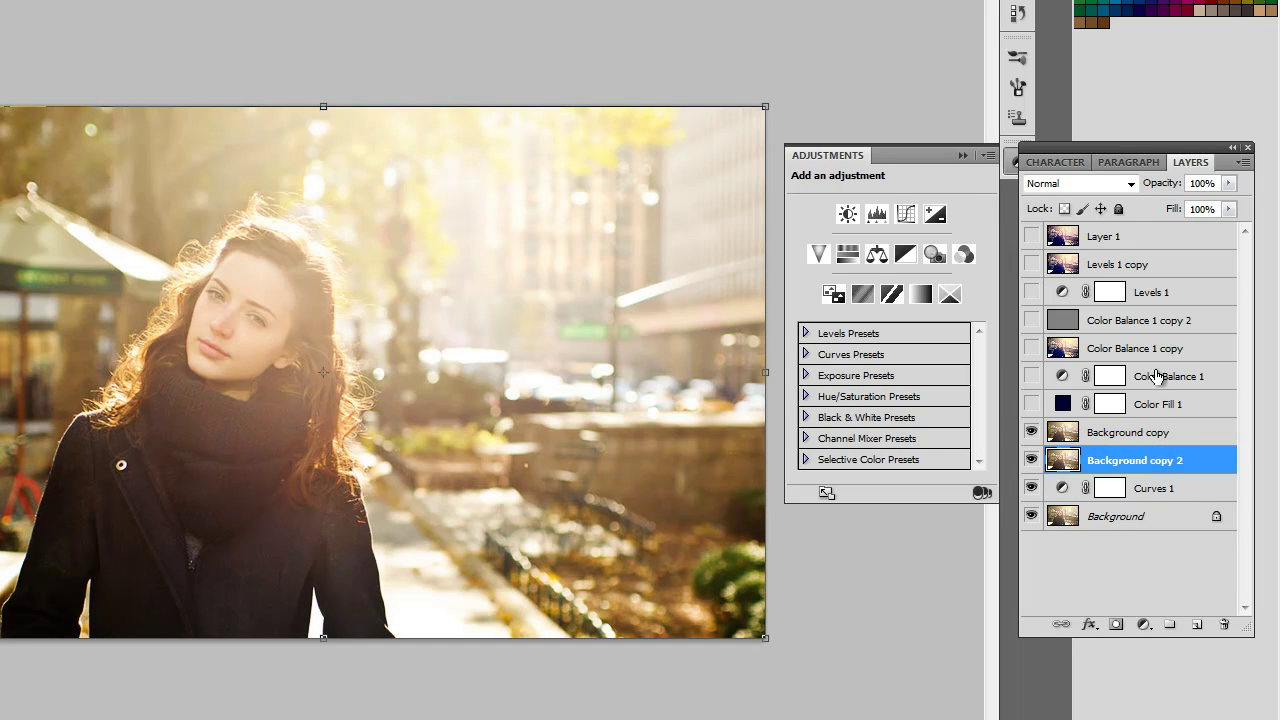
click(1130, 183)
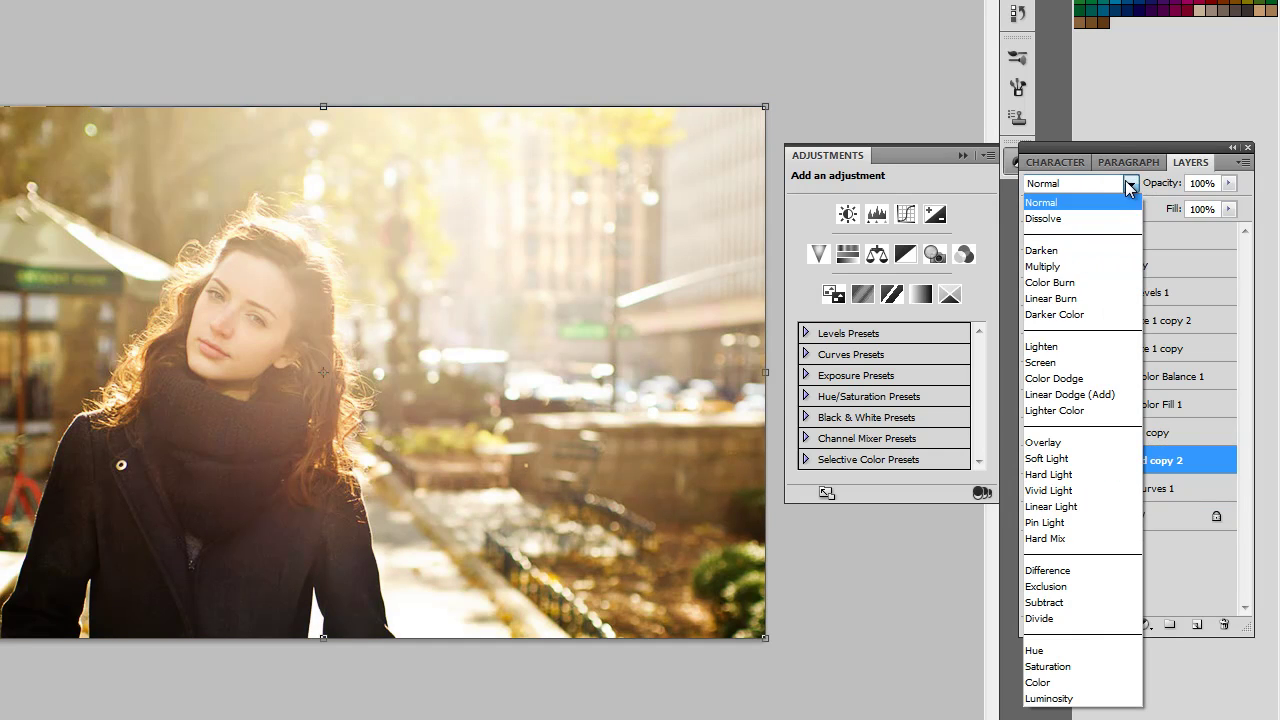
click(1090, 458)
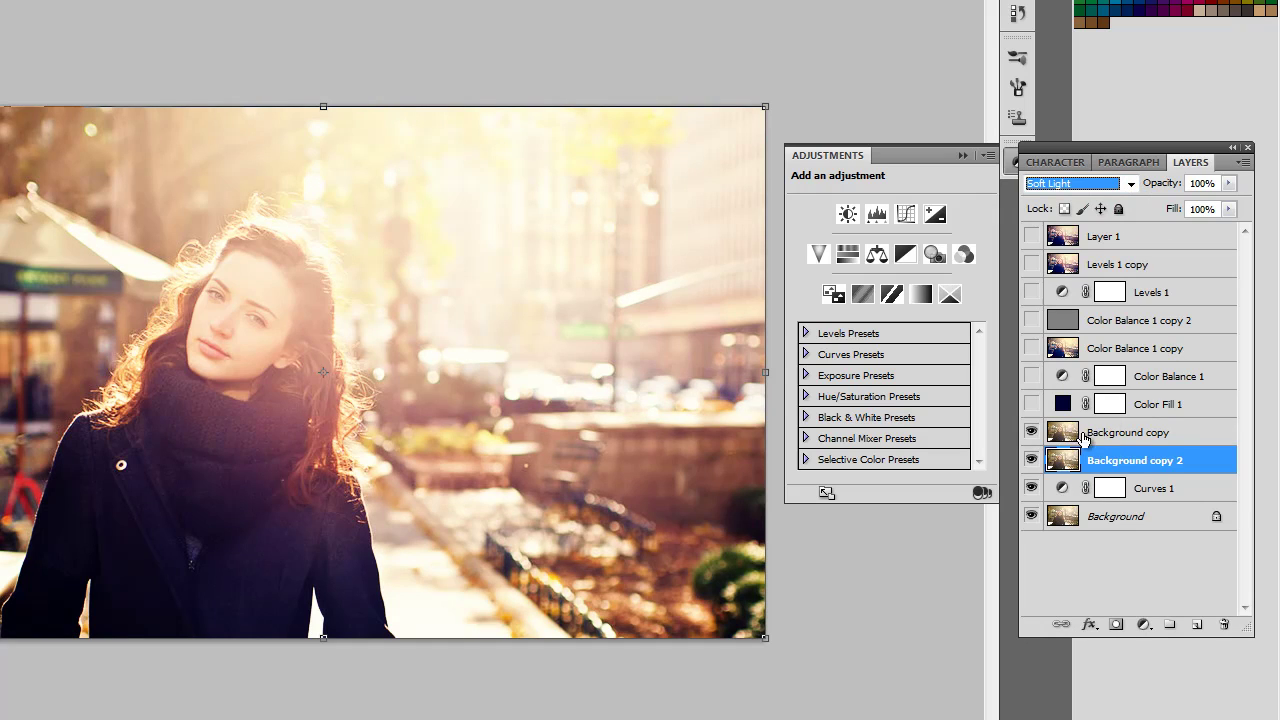
Step: Hide Background copy 2 and keep the Soft Light Background copy visible
click(1152, 432)
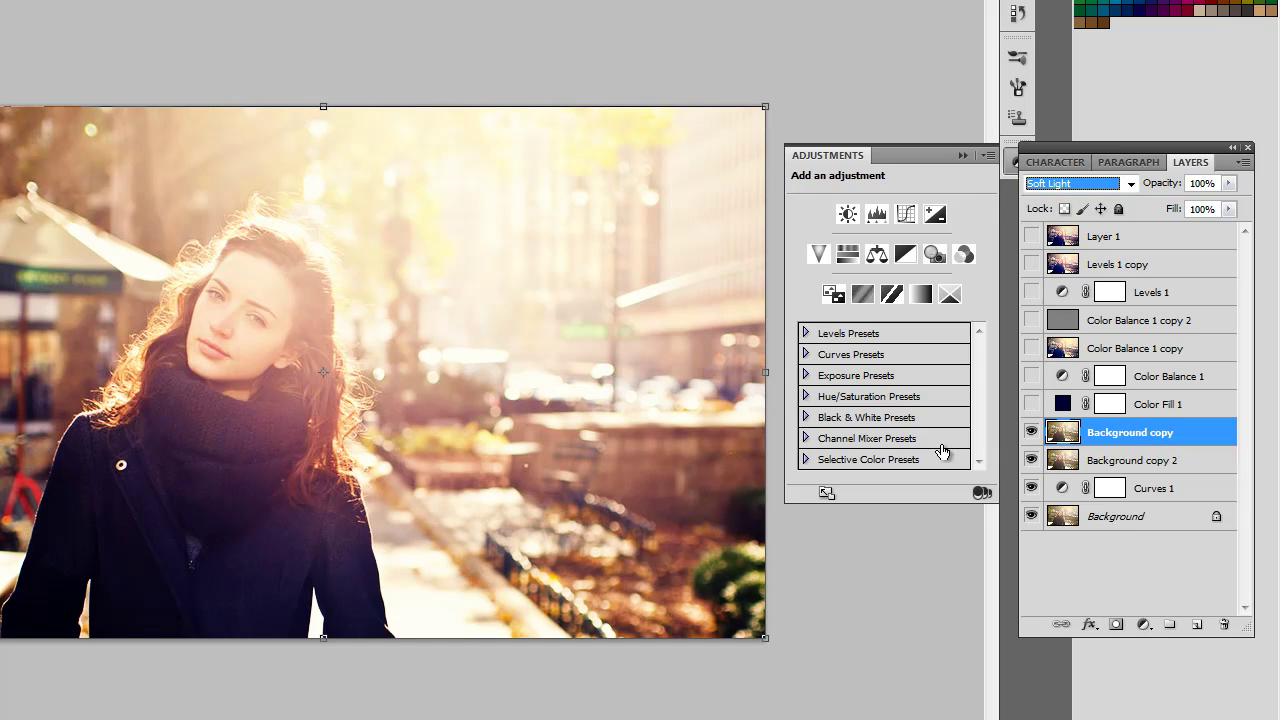
click(1031, 460)
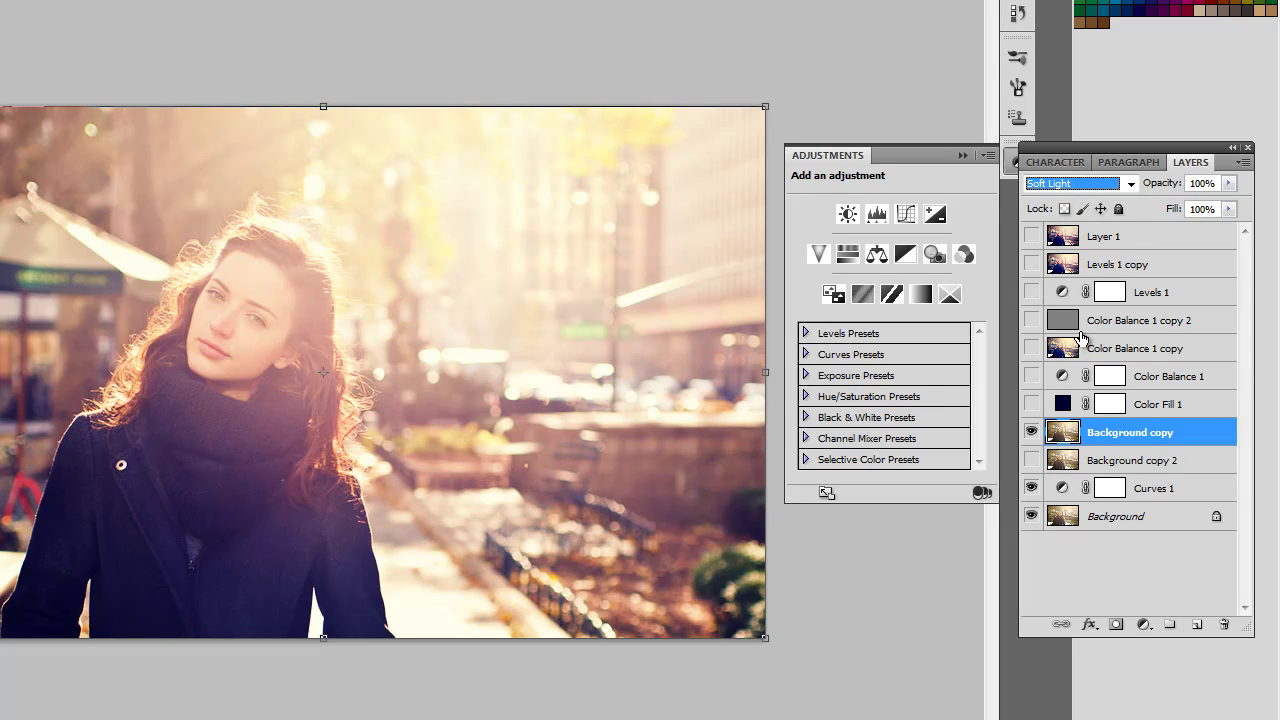
click(1032, 432)
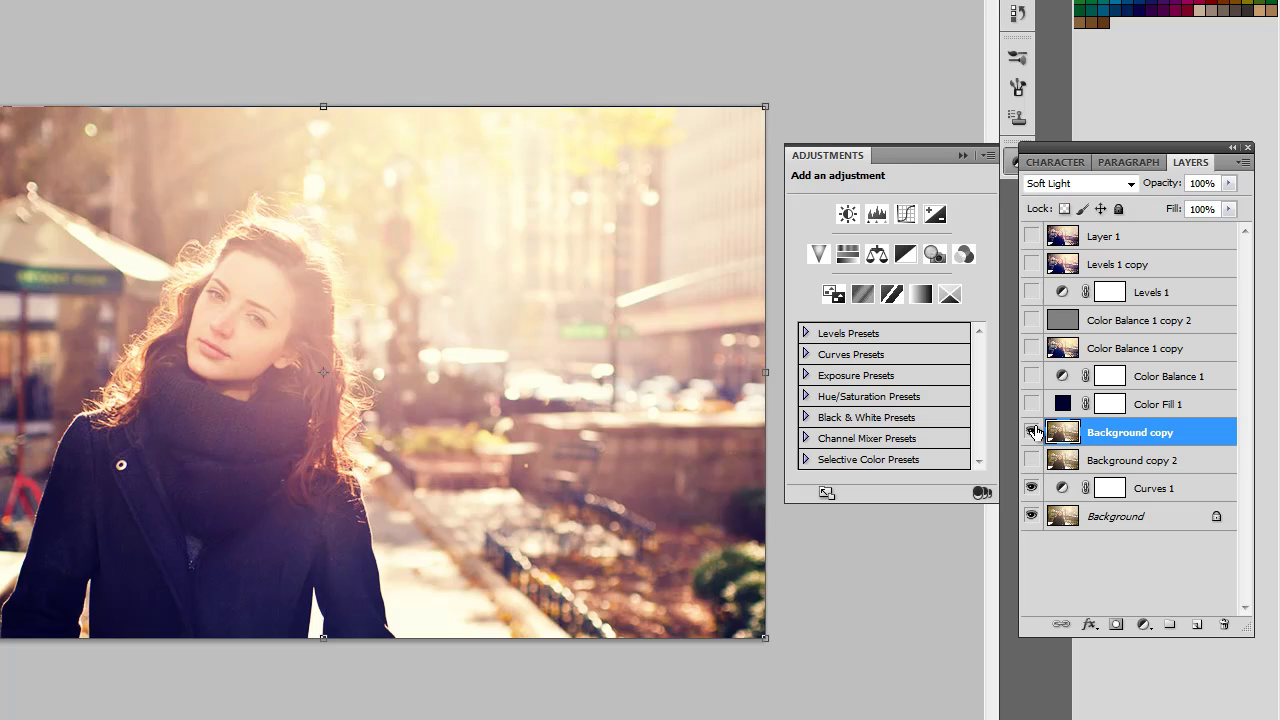
click(1034, 432)
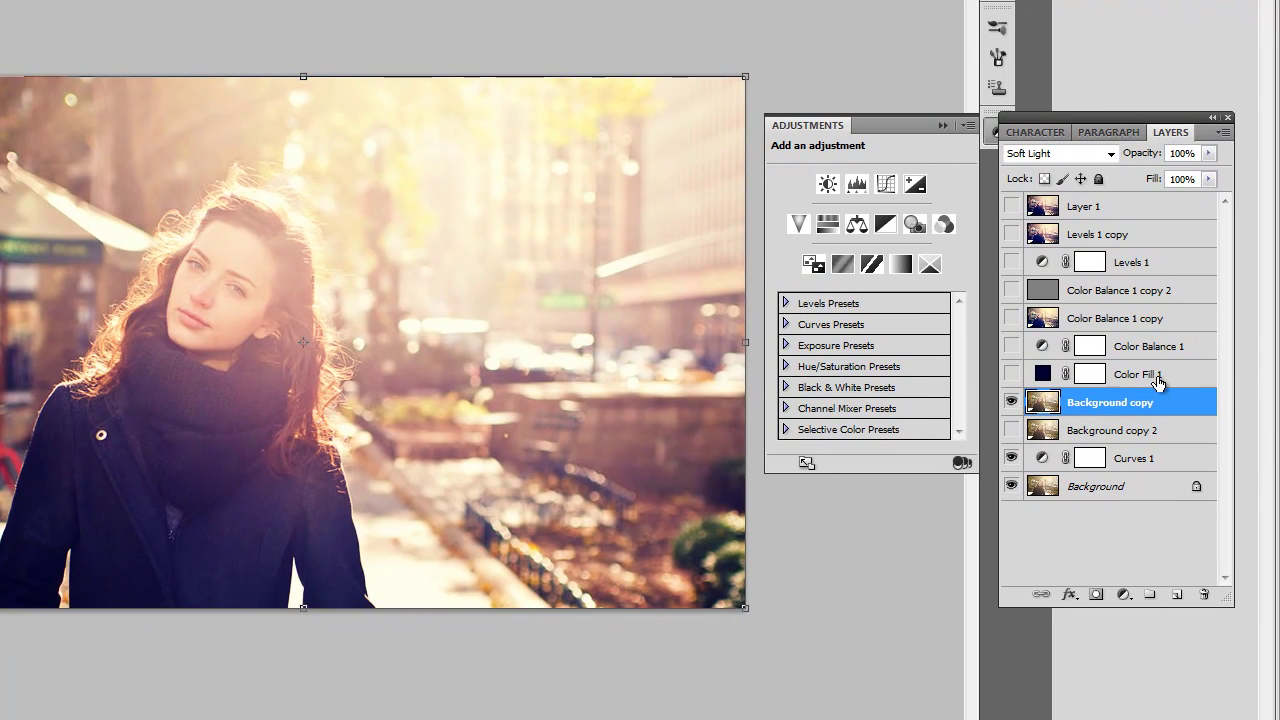
Step: Turn on the Color Fill 1 navy tint after comparing the portrait with and without it
click(1155, 378)
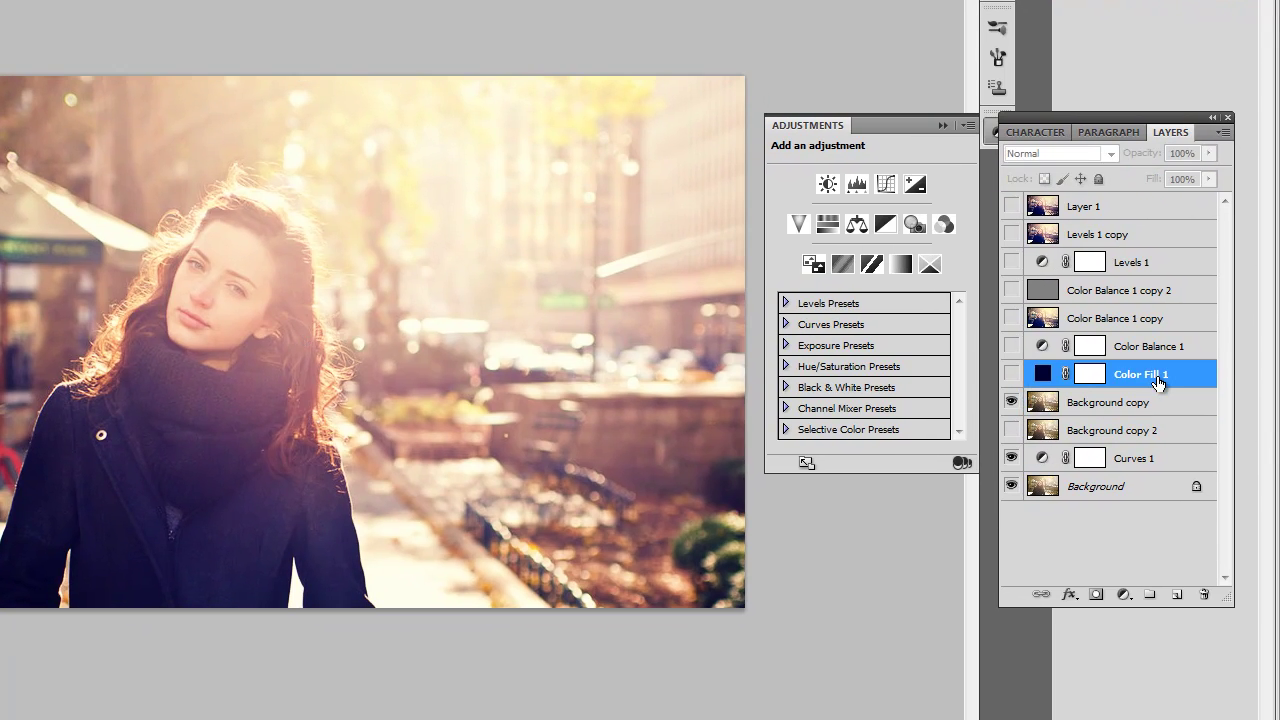
click(1013, 375)
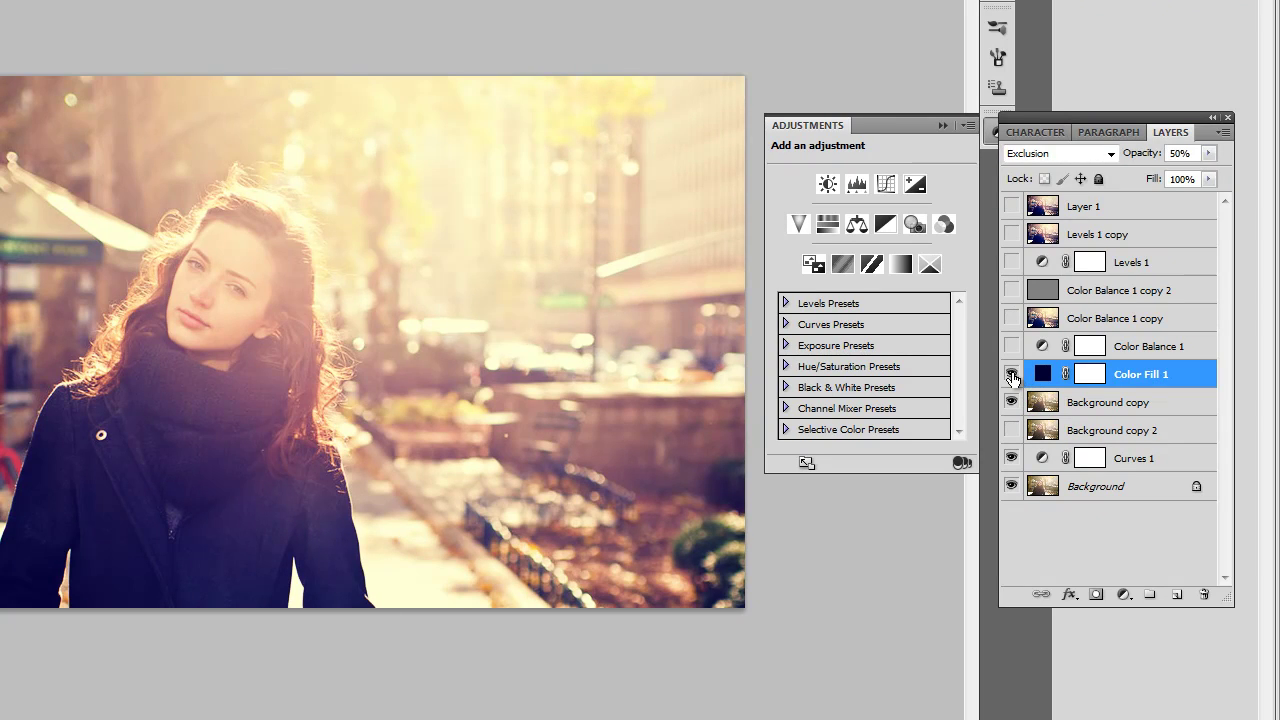
click(1013, 376)
click(1012, 375)
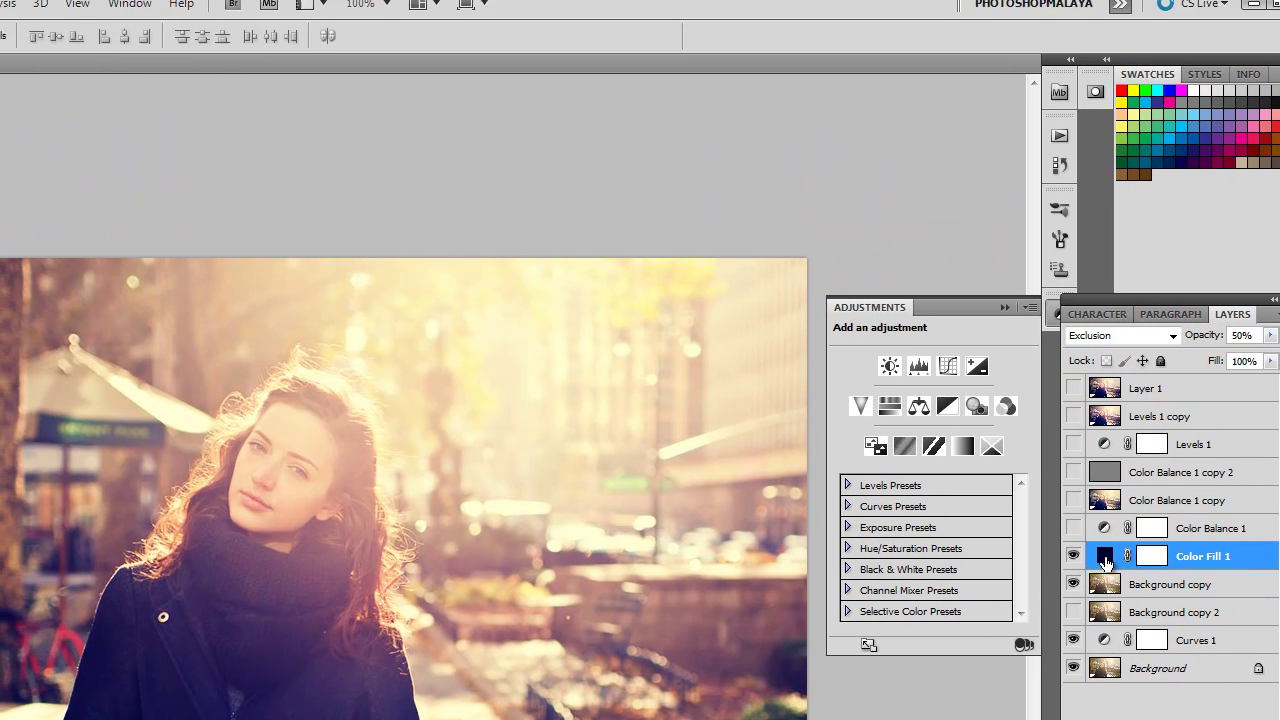
Step: Keep Color Fill 1's colour at dark navy #000033 after trying a lighter blue
double_click(1055, 409)
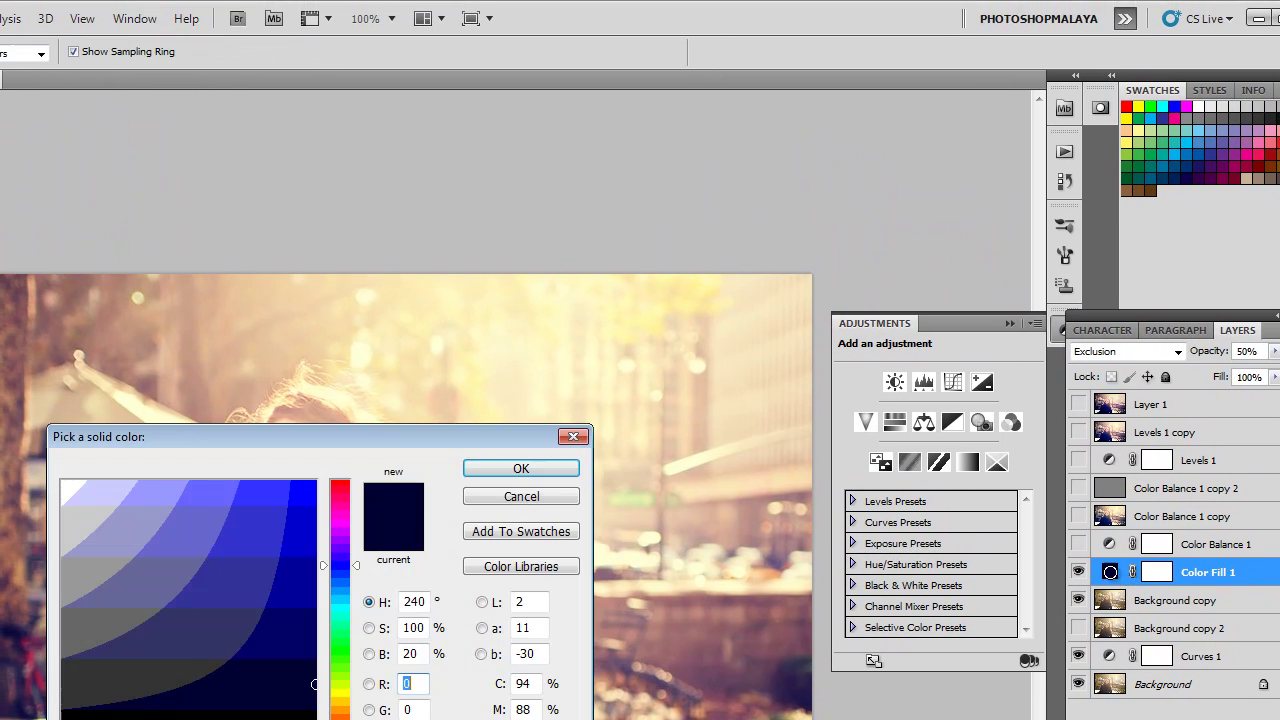
drag(366, 445, 750, 185)
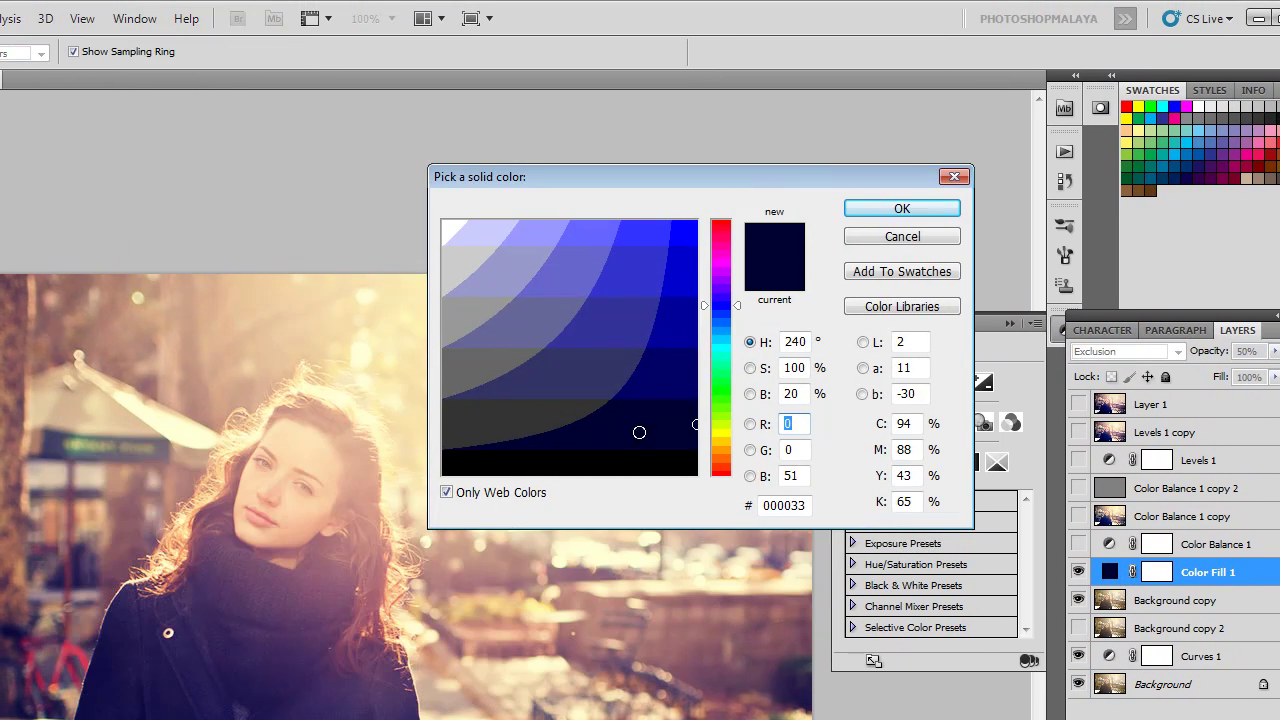
mouse_move(677, 380)
mouse_down()
mouse_move(586, 337)
mouse_move(757, 263)
mouse_up()
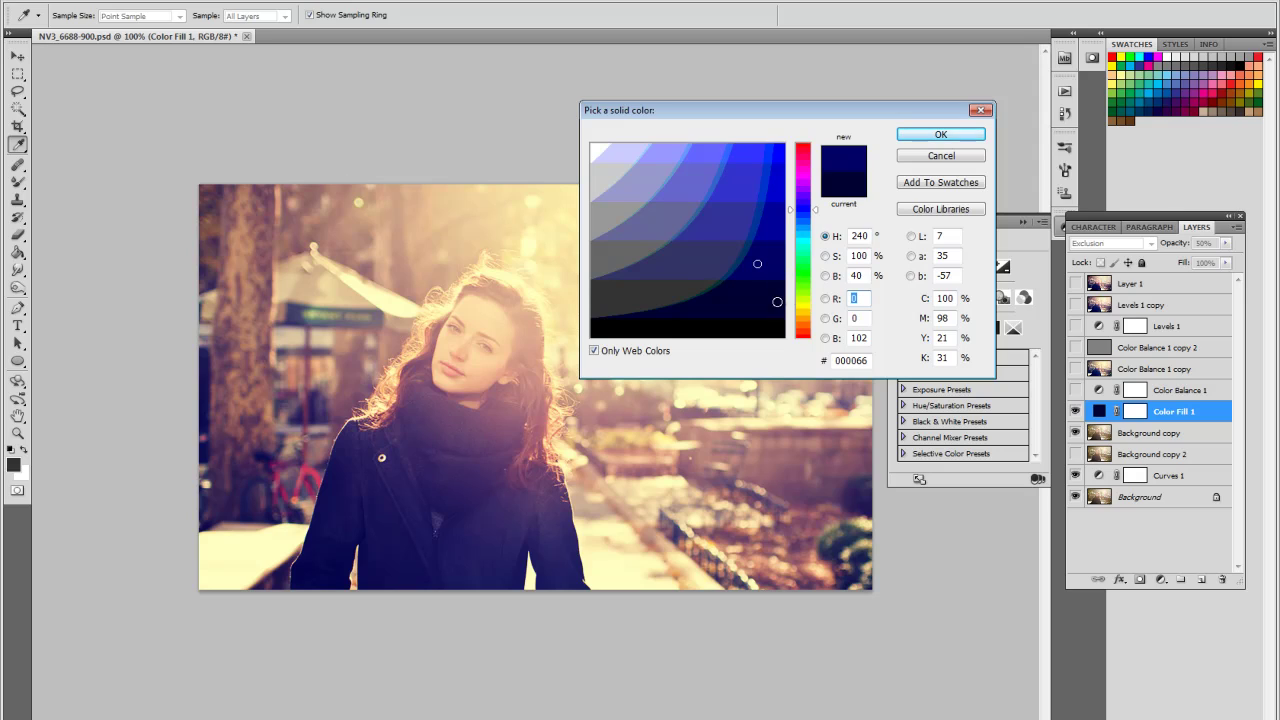
click(753, 312)
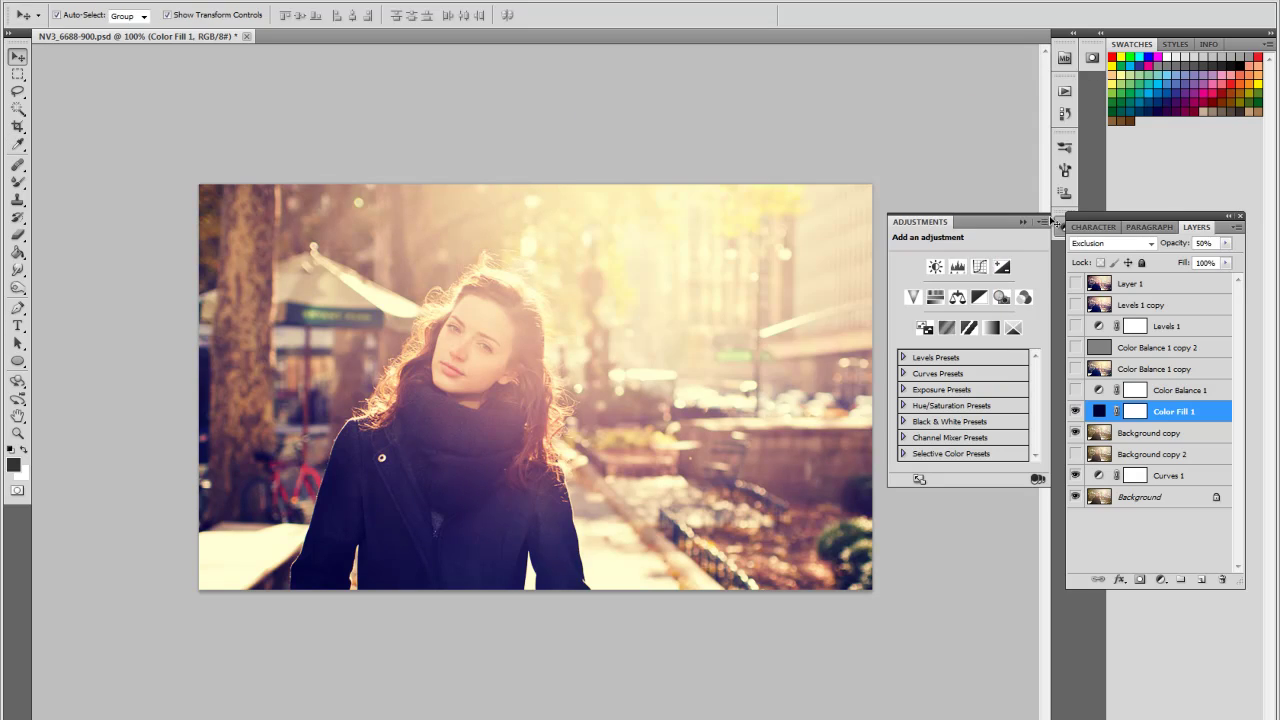
click(968, 134)
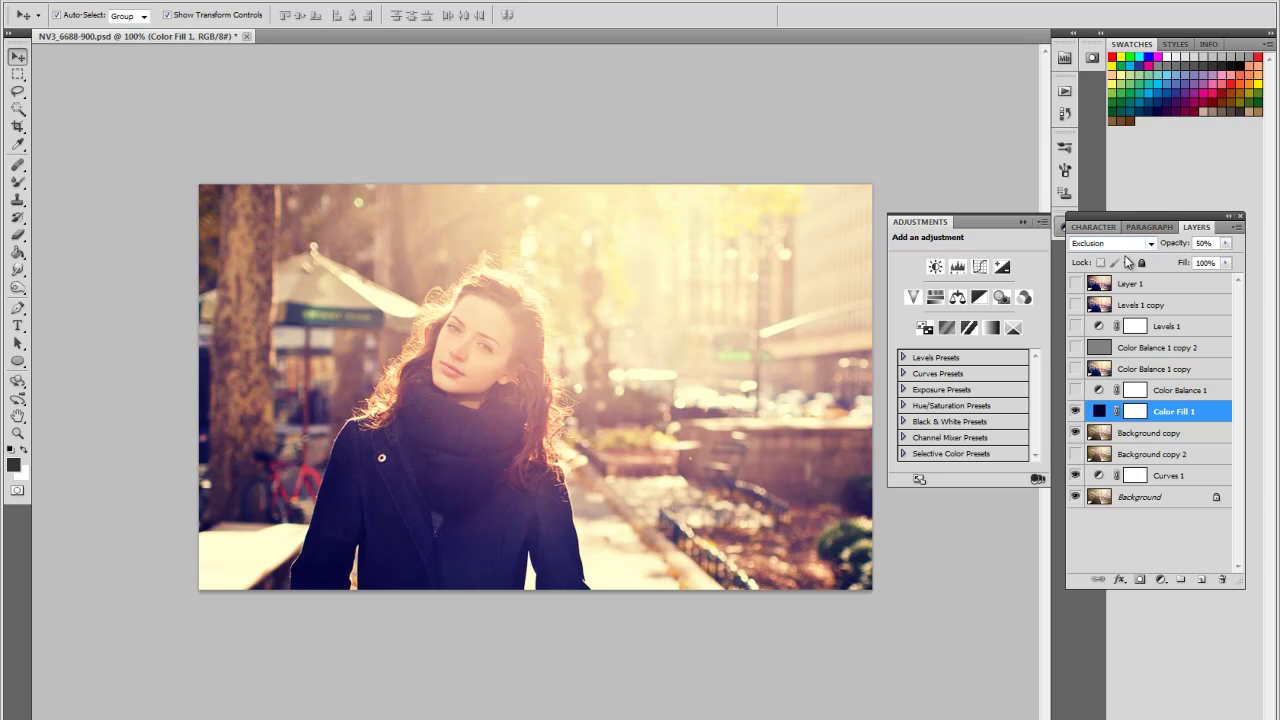
click(1213, 243)
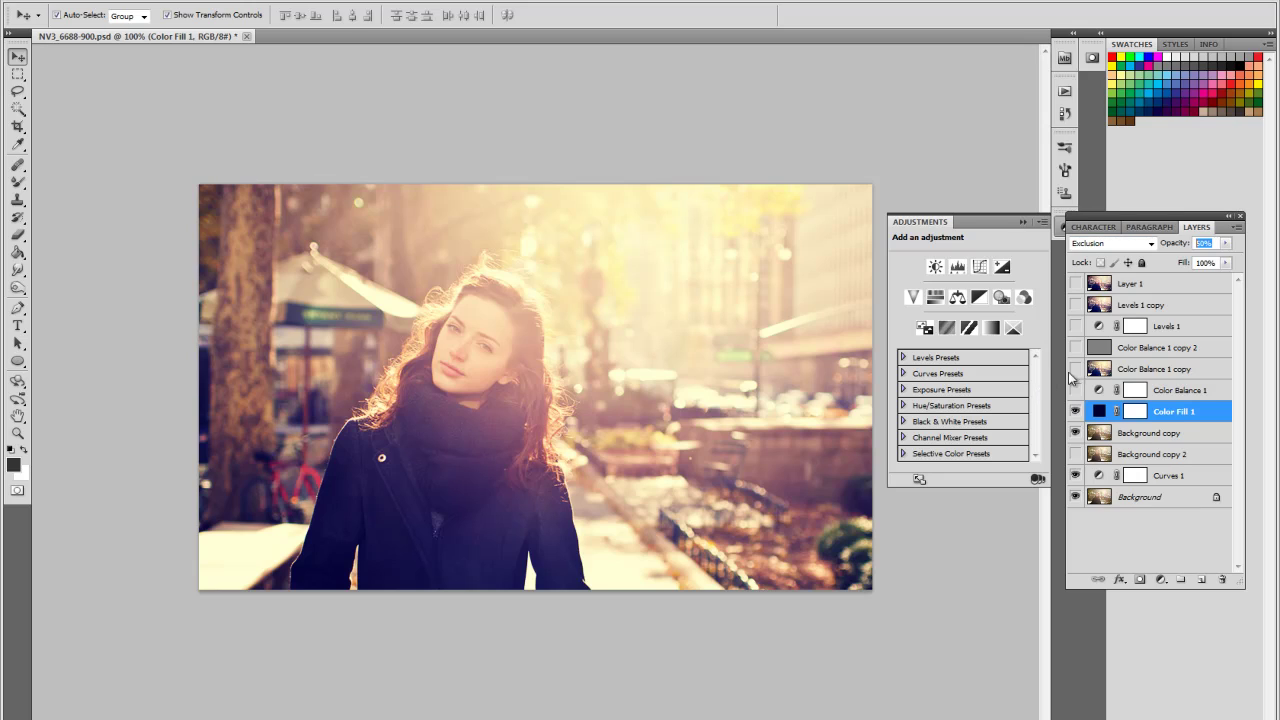
Step: Turn on Color Balance 1 and its copy, reviewing the Shadows and Midtones values
click(1163, 392)
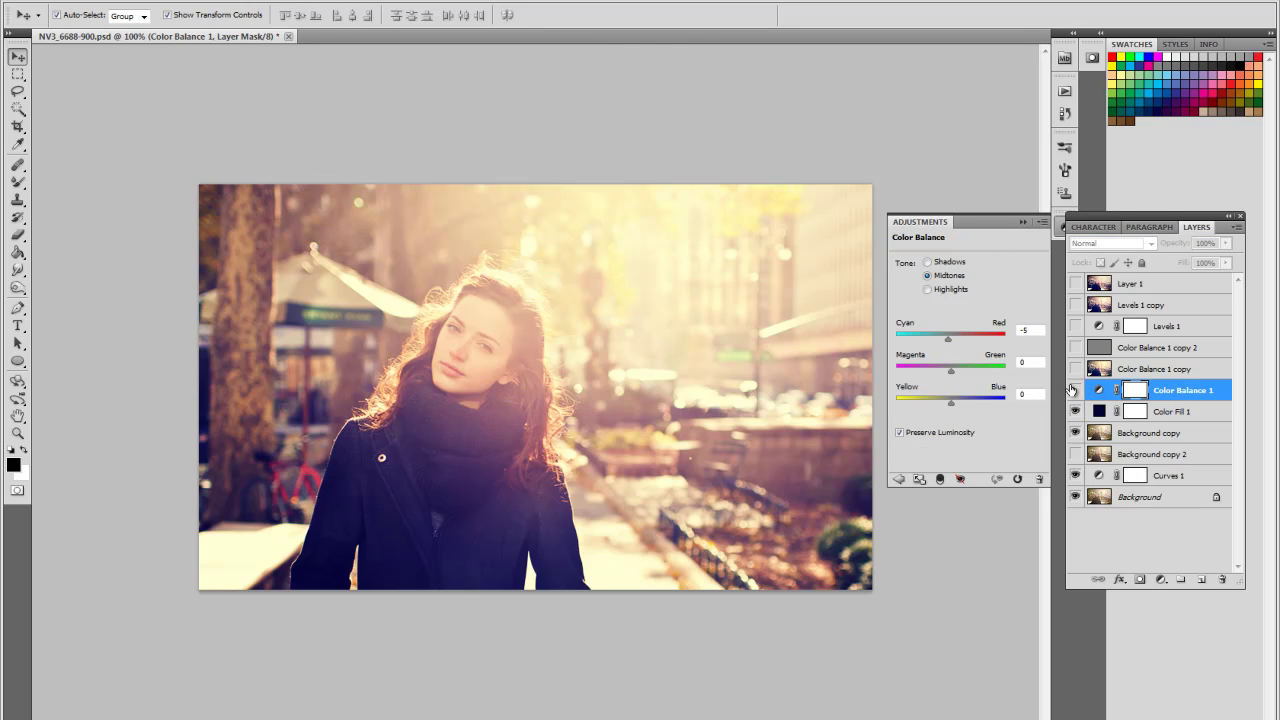
click(1075, 390)
click(1075, 368)
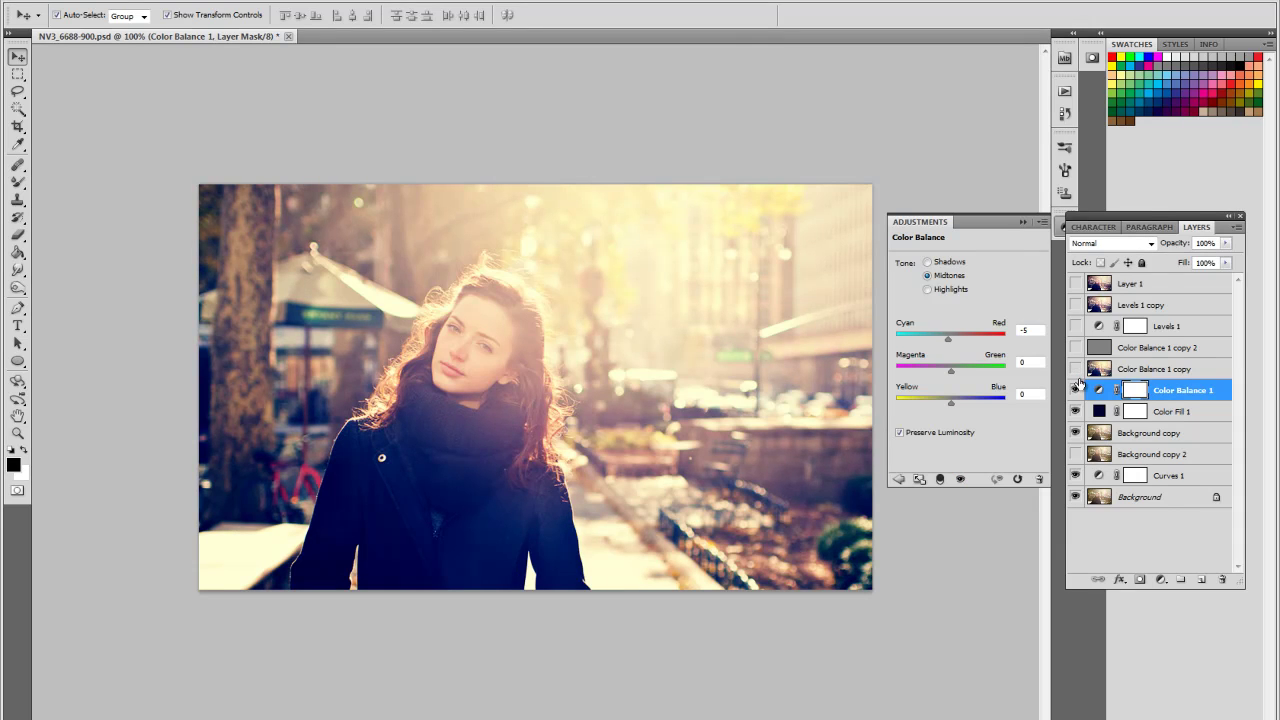
click(1078, 378)
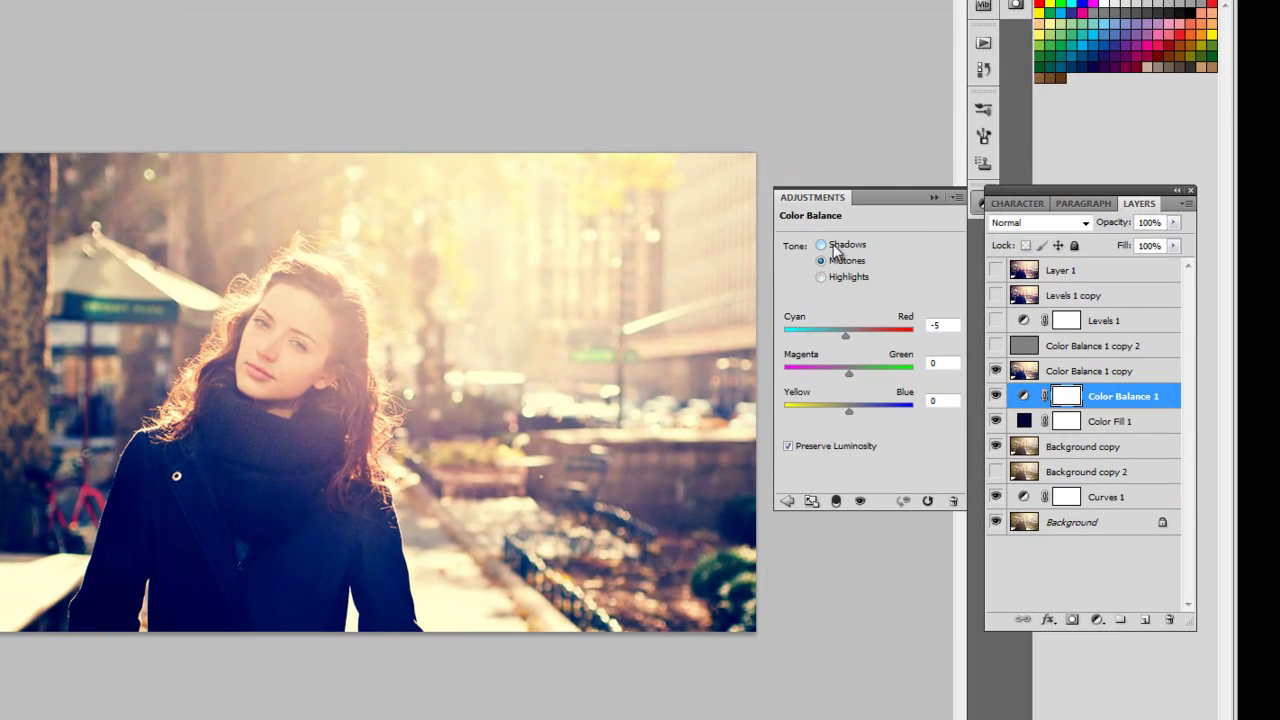
click(836, 250)
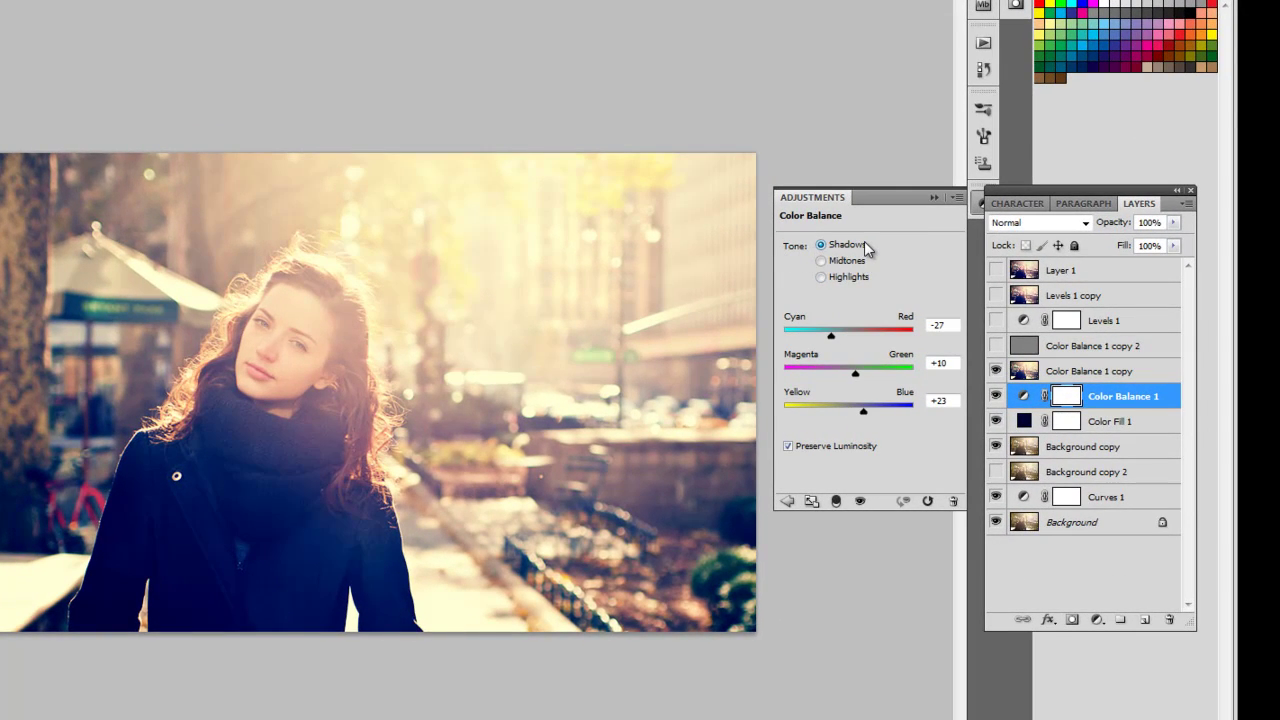
click(844, 264)
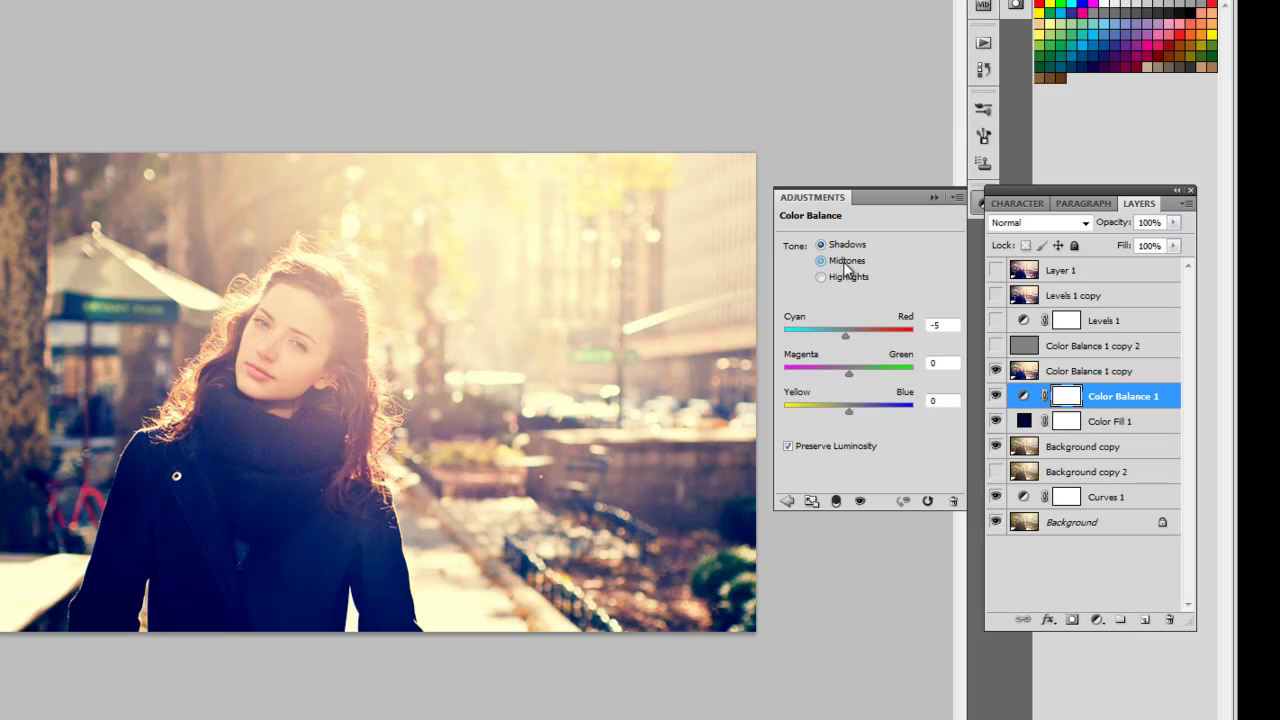
click(843, 279)
click(843, 246)
Step: Turn on Color Balance 1 copy 2 and the Levels 1 adjustment
click(1090, 371)
click(1090, 345)
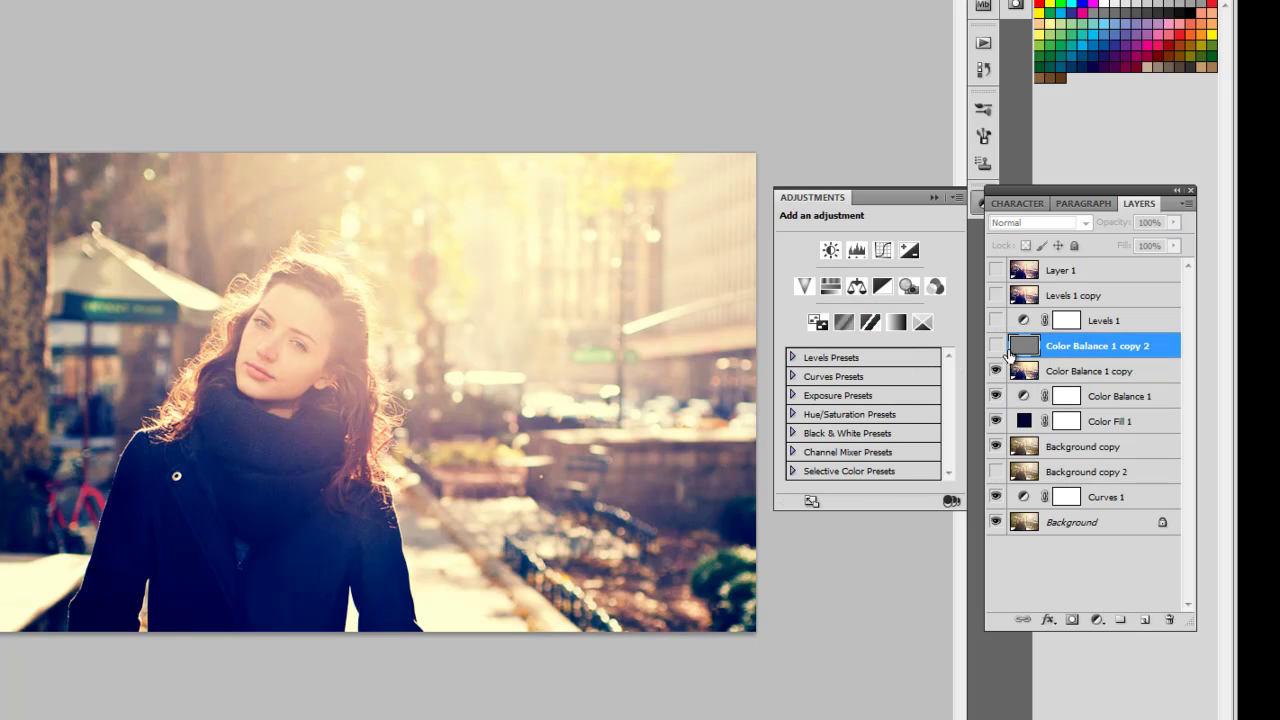
click(995, 345)
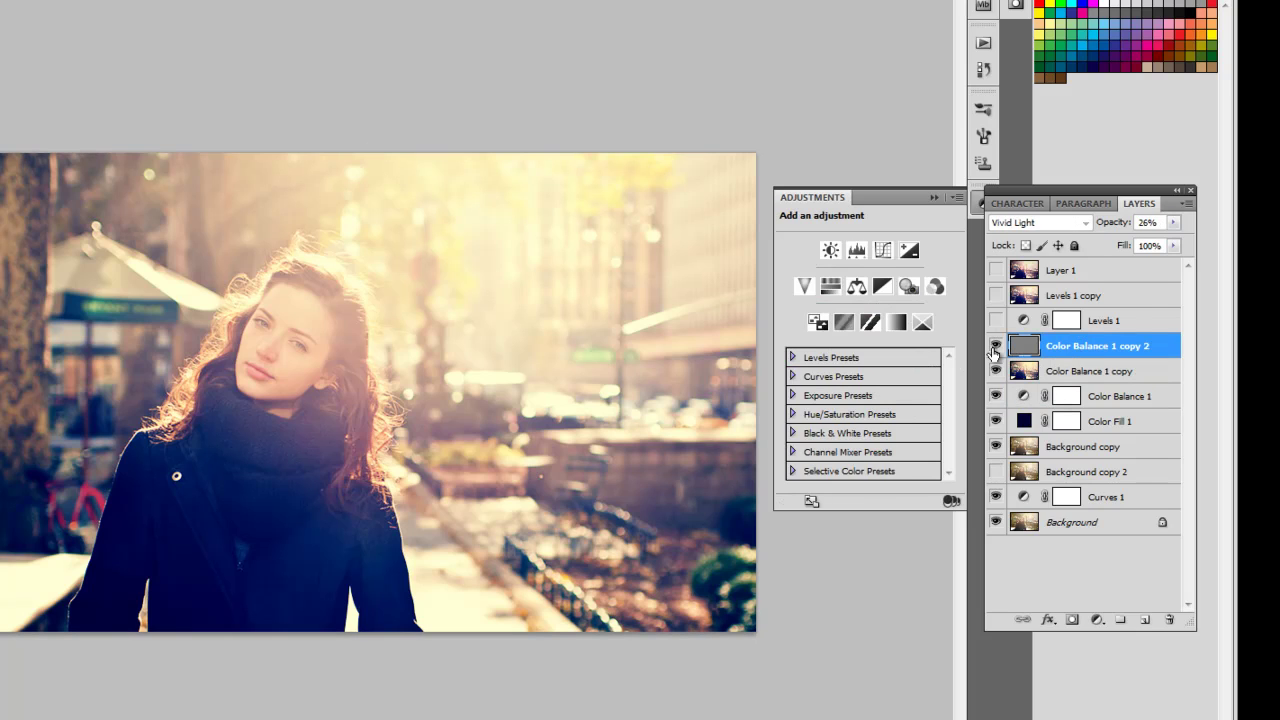
click(1128, 320)
click(996, 320)
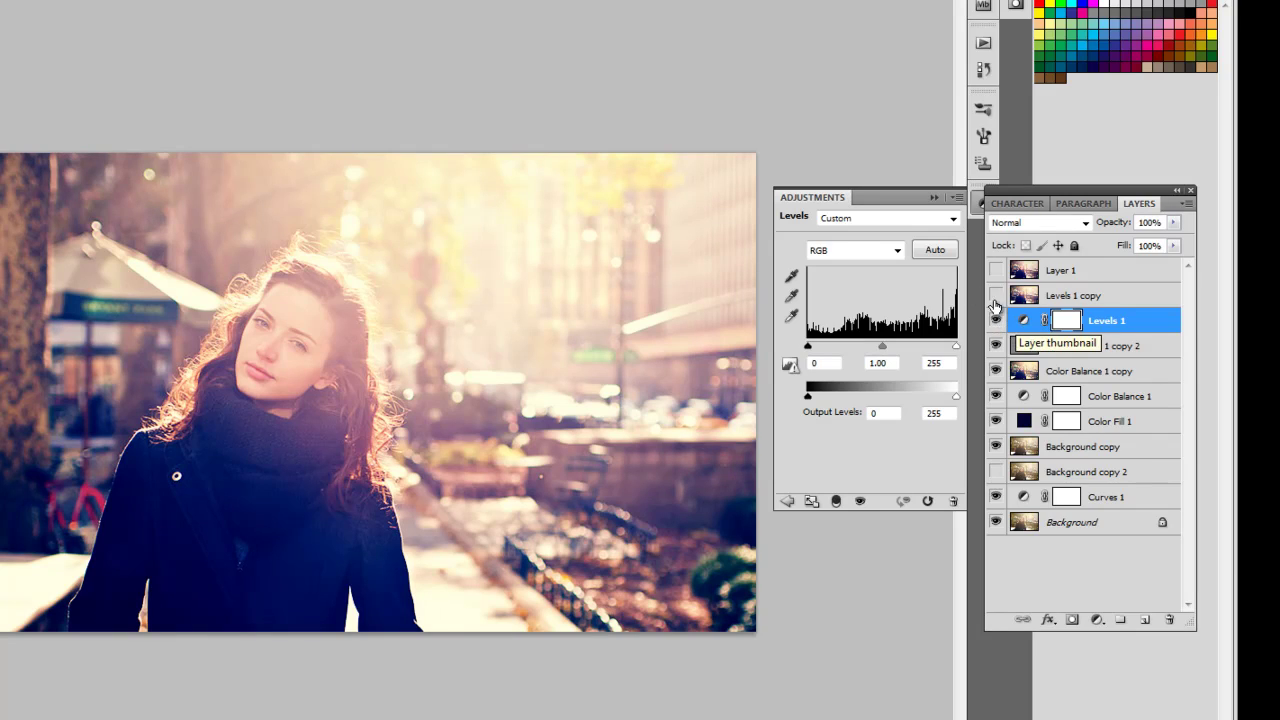
Step: Review the Red, Green and Blue channel levels, then turn on Levels 1 copy
click(897, 250)
click(883, 283)
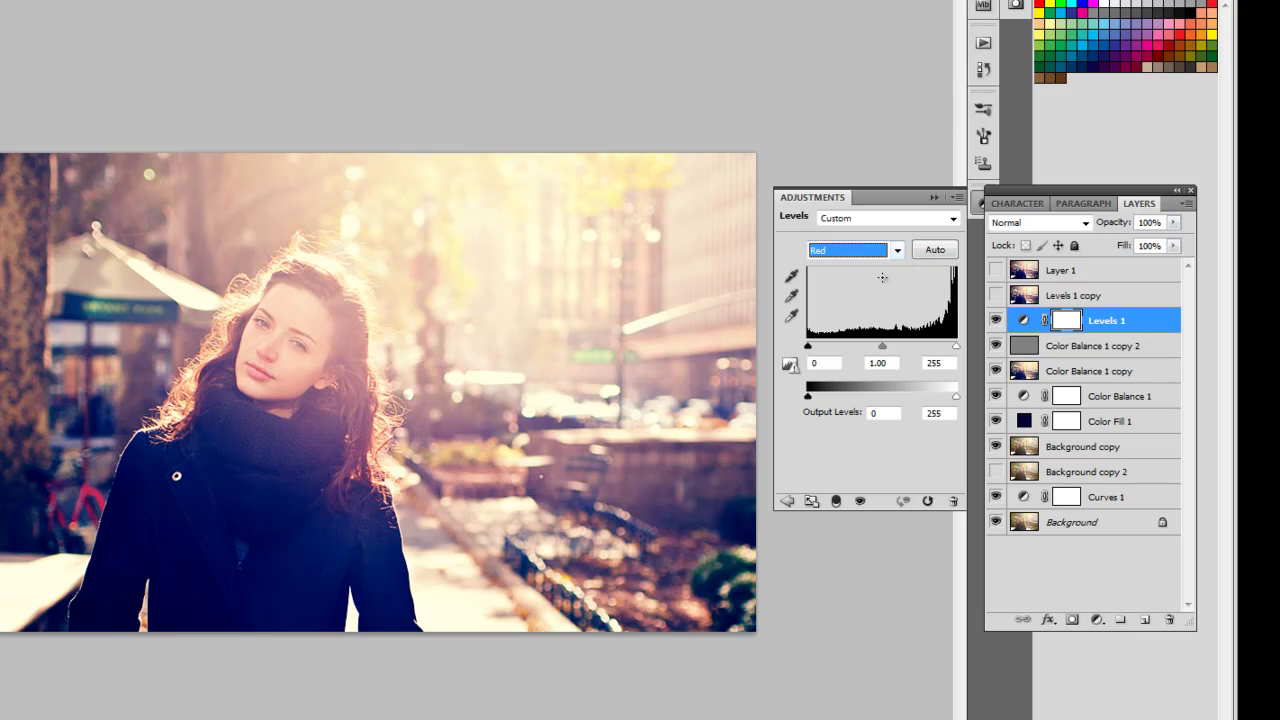
click(885, 249)
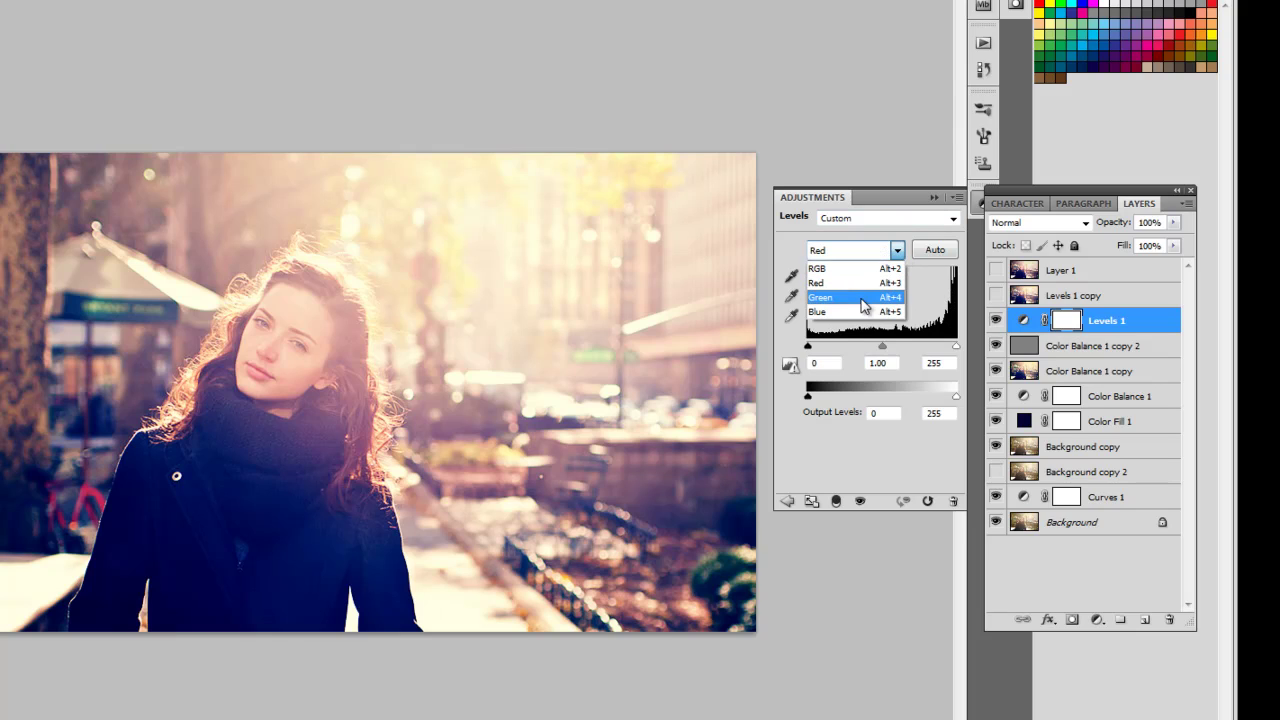
click(825, 297)
click(870, 250)
click(843, 312)
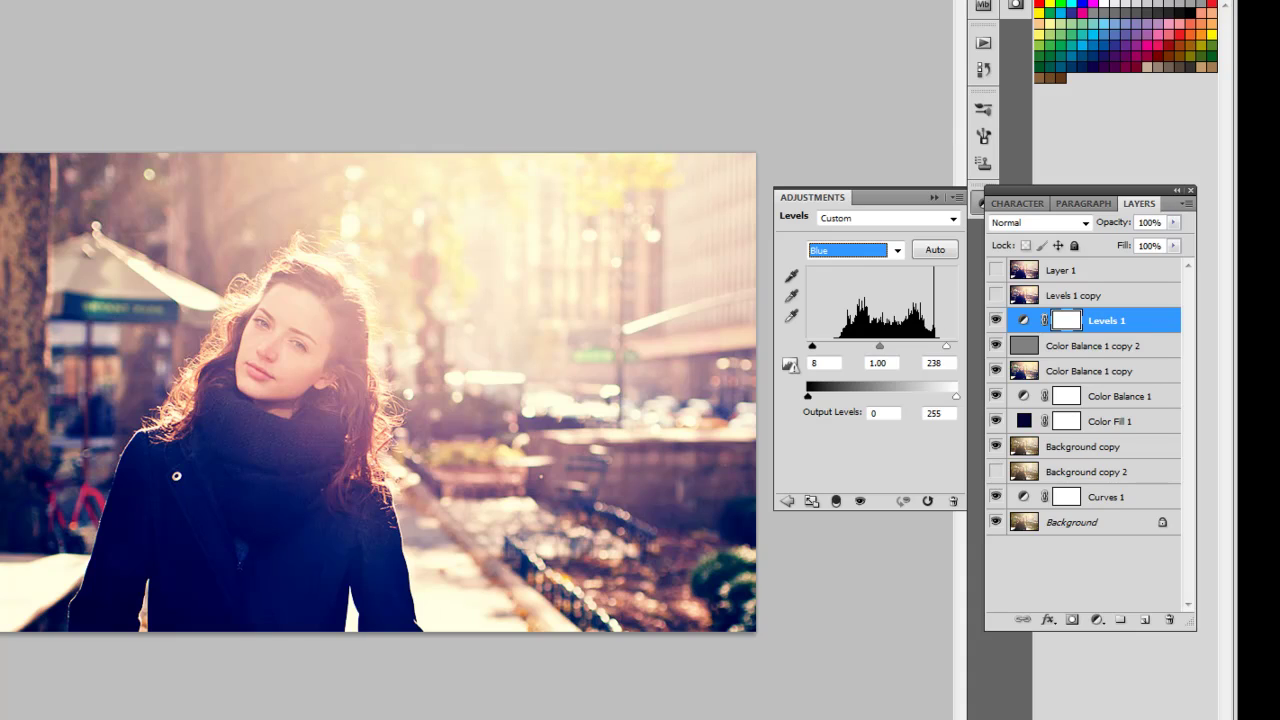
click(995, 295)
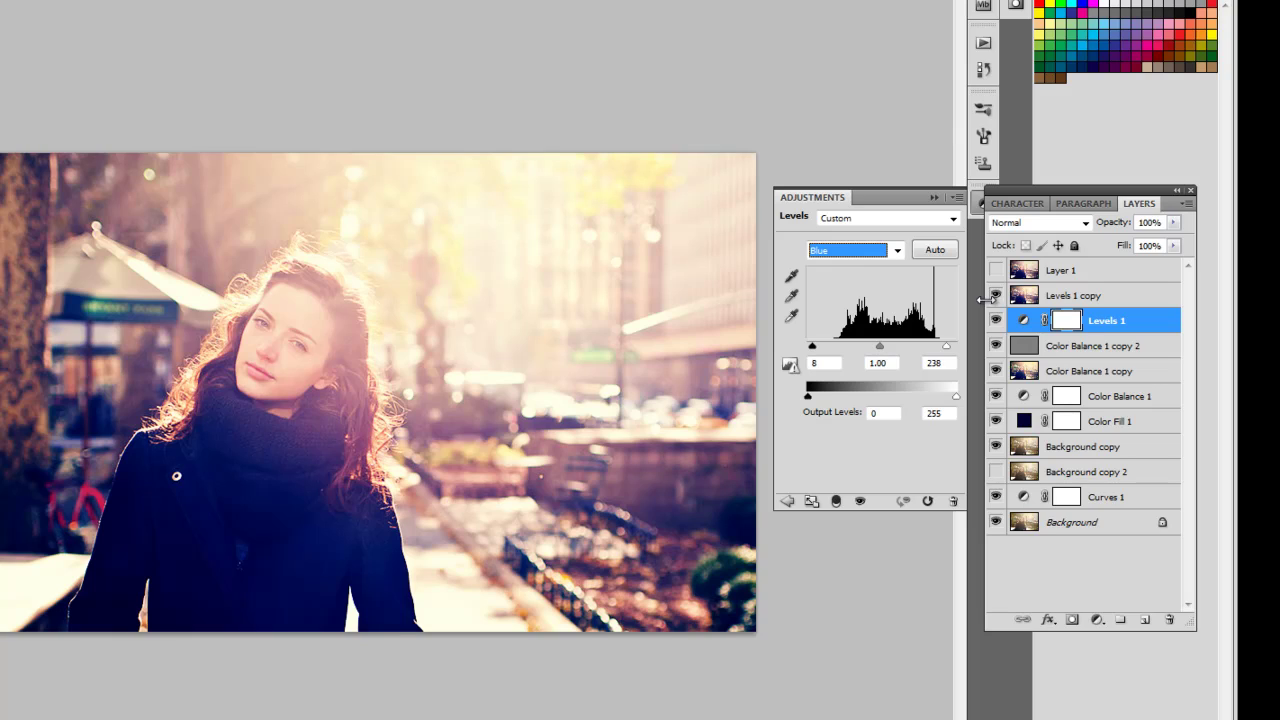
click(985, 300)
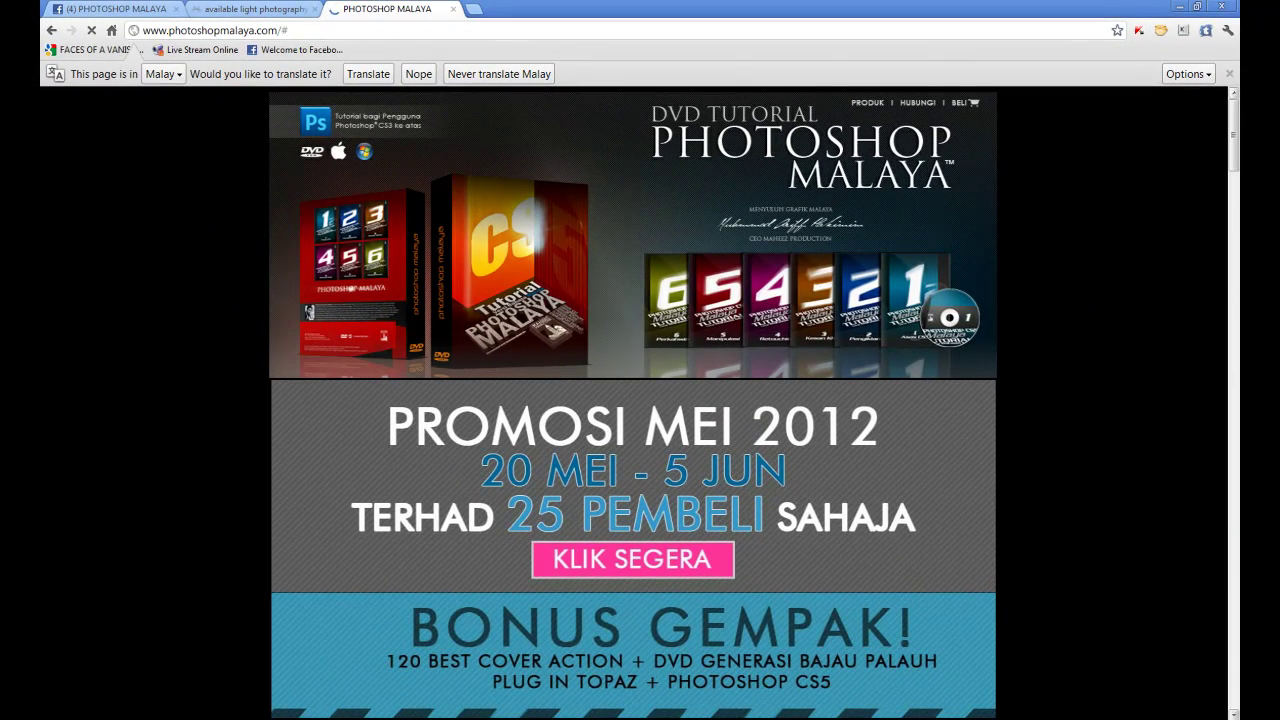
Step: Scroll the photoshopmalaya.com page to view its May 2012 DVD promotion
drag(1232, 133, 1234, 152)
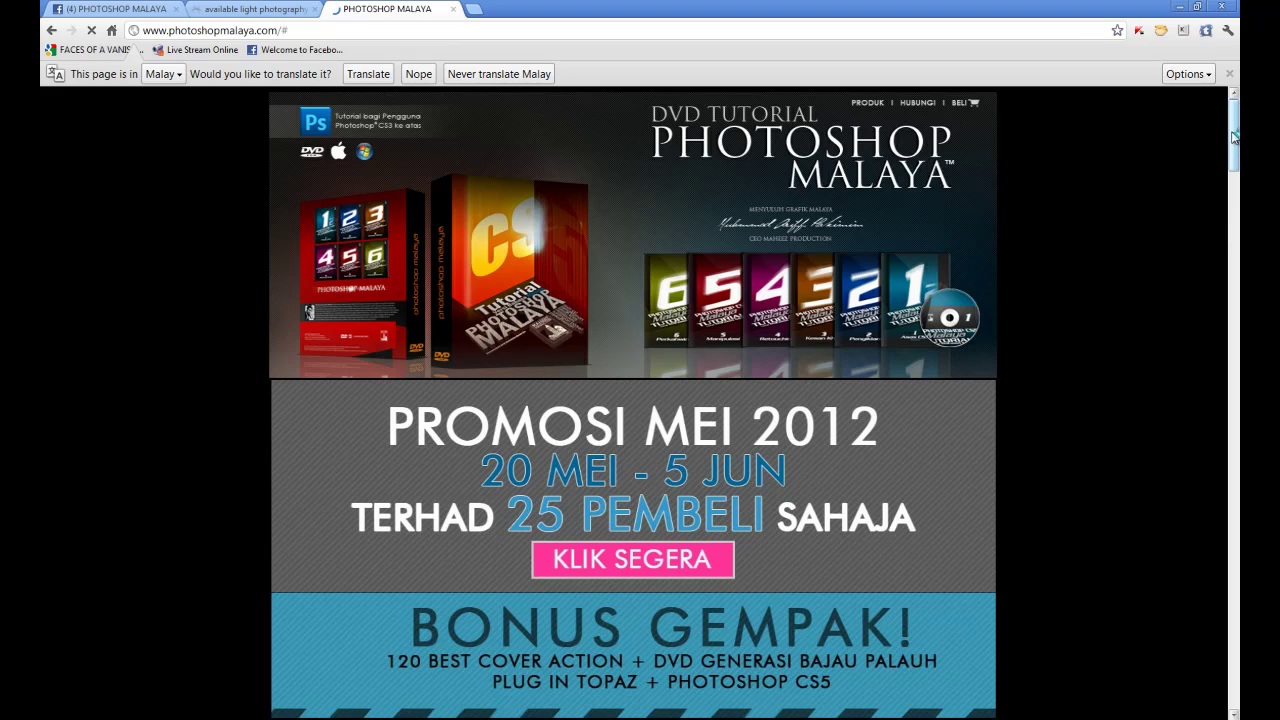